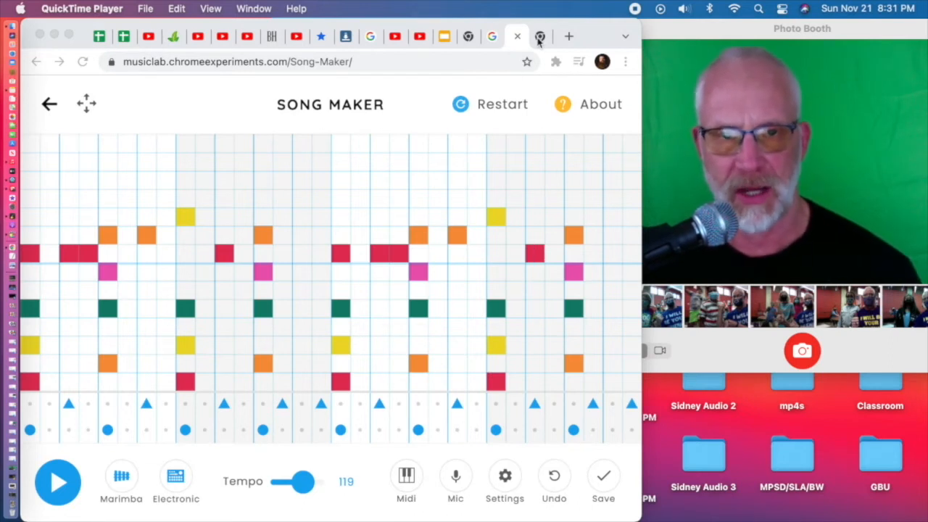
In the empty browser tab, look up "chrome lab" and open a blank Chrome Music Lab Song Maker project
left_click(537, 40)
type("chrome l")
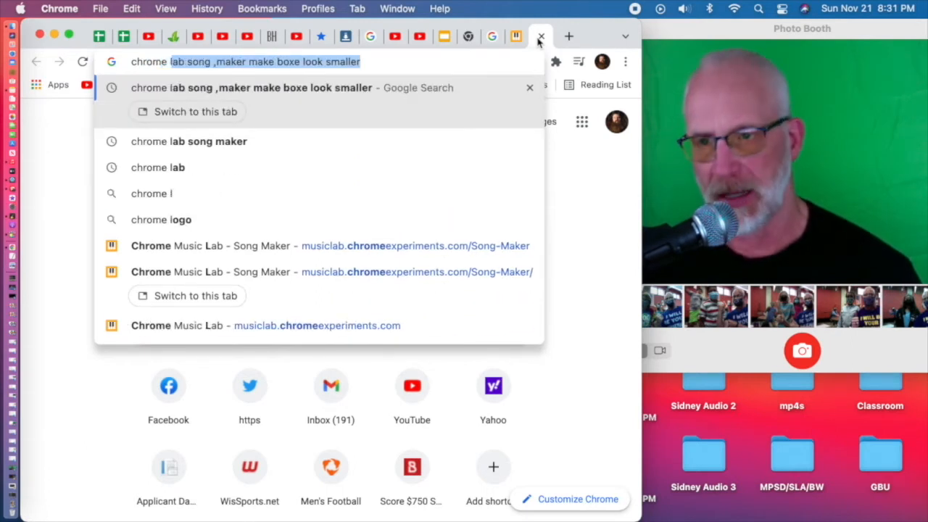
key("BackSpace")
type("ab")
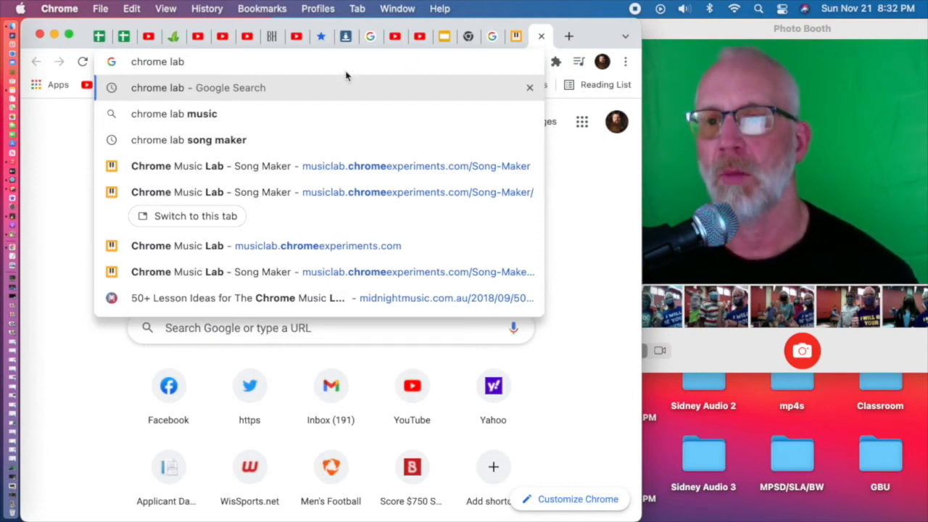
left_click(253, 165)
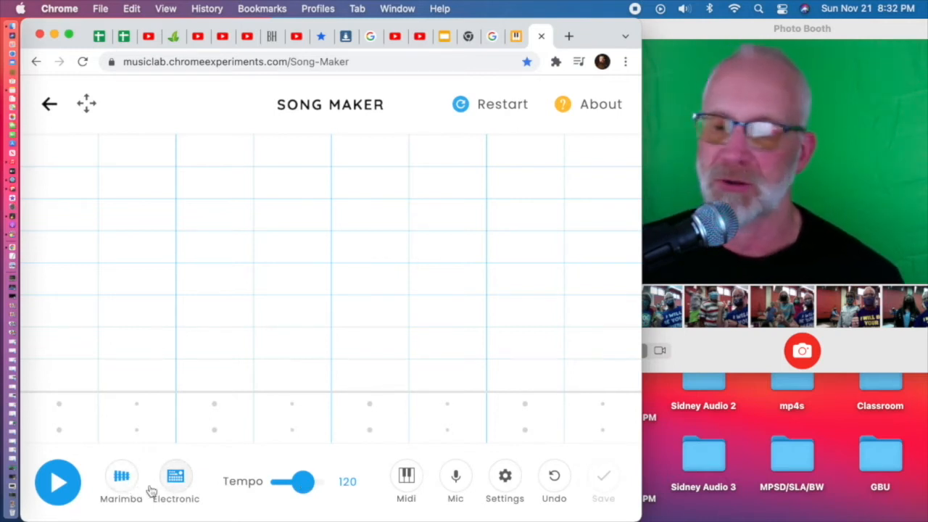
Configure the blank song with 4 bars, 4 beats per bar split into 2, and a Major scale from middle C over 2 octaves
left_click(505, 476)
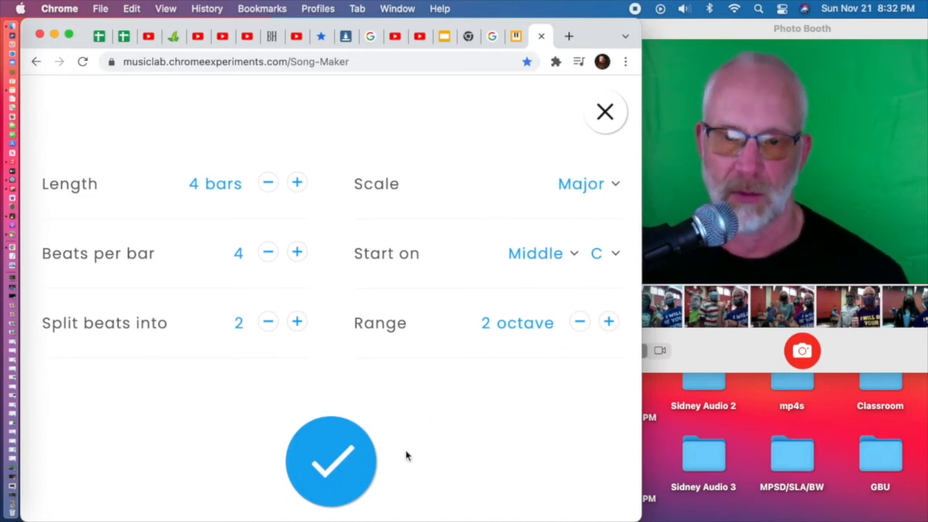
left_click(340, 457)
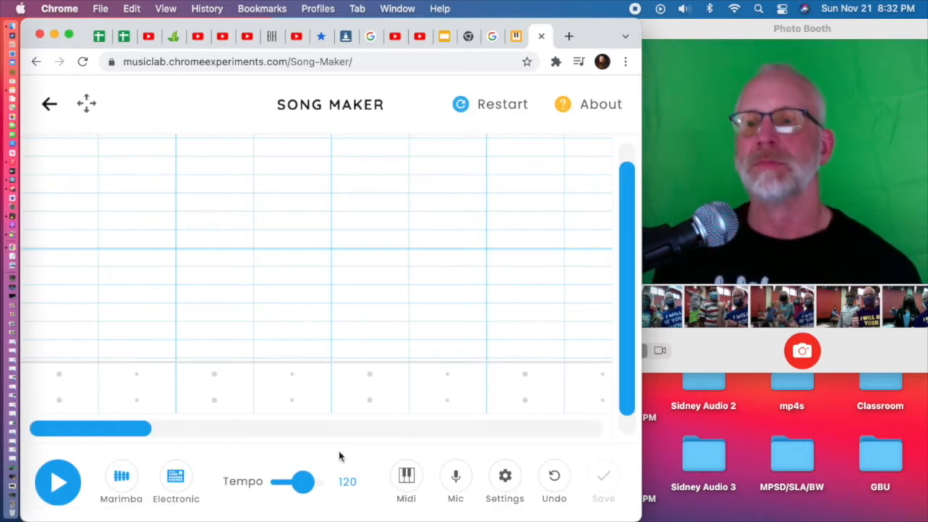
Fill bar 1 with upper-octave notes: red on beat 1 and both halves of beat 2, orange at the start of beats 3 and 4
scroll(379, 282, "down", 1)
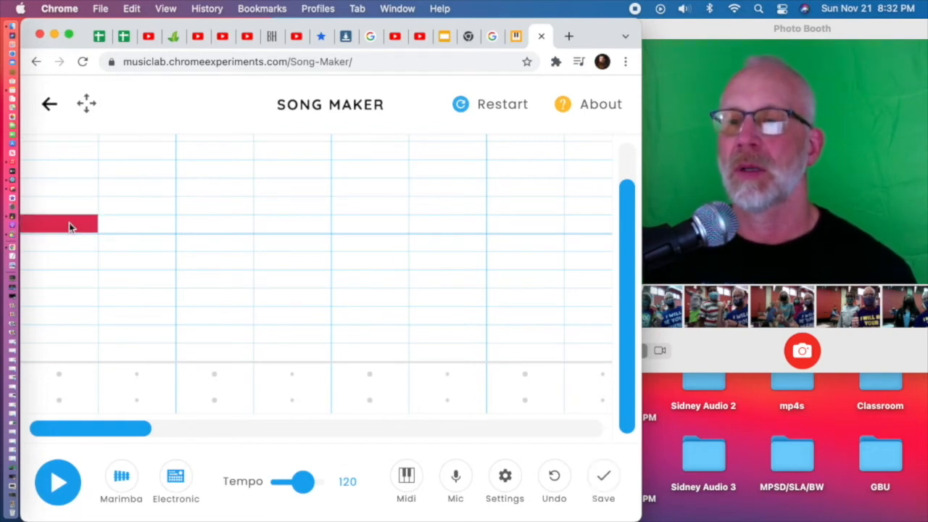
key("XF86AudioRaiseVolume")
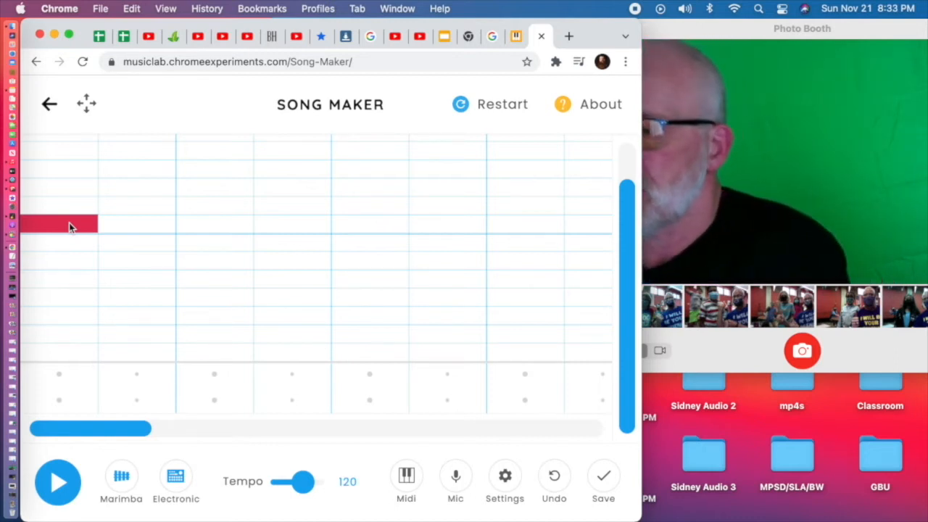
left_click(69, 223)
left_click(69, 222)
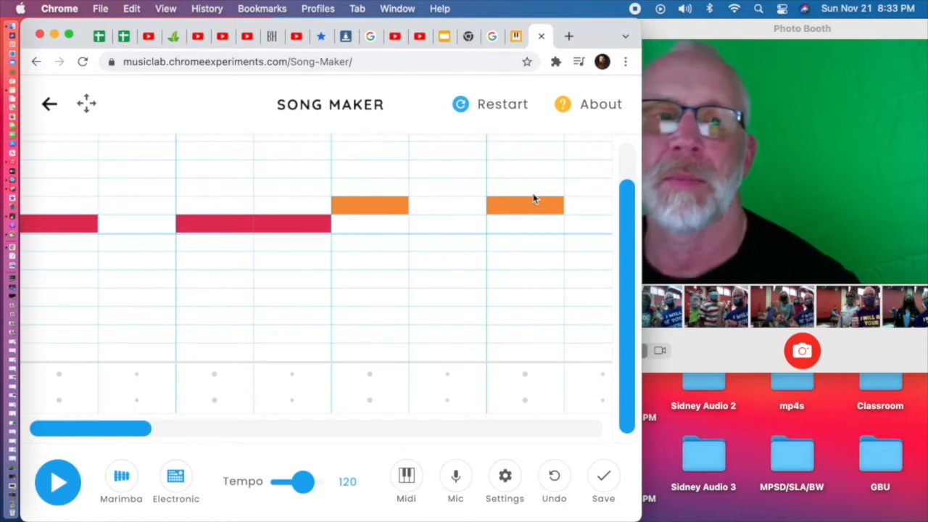
left_click_drag(780, 36, 751, 31)
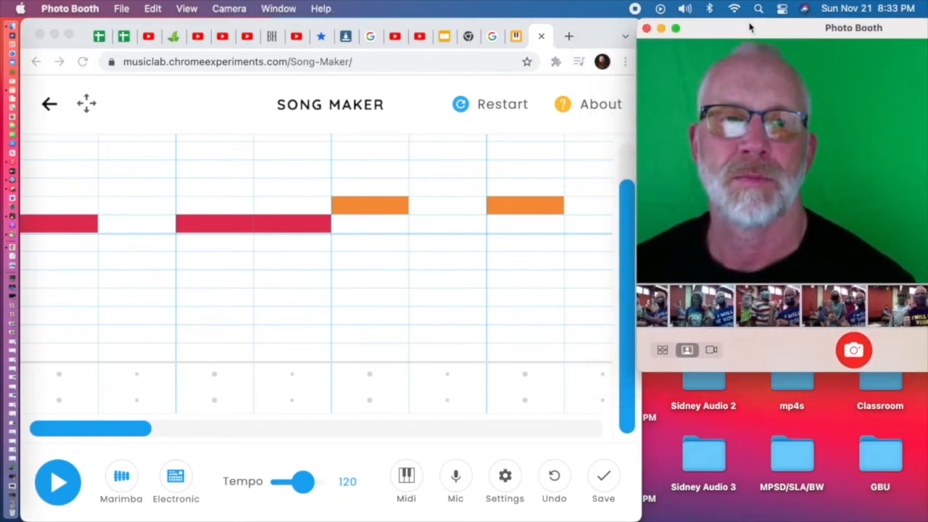
Fill bar 2 with upper-octave notes at the start of each beat, yellow on 1, red on 2, orange on 3, and play the melody back
scroll(528, 187, "right", 5)
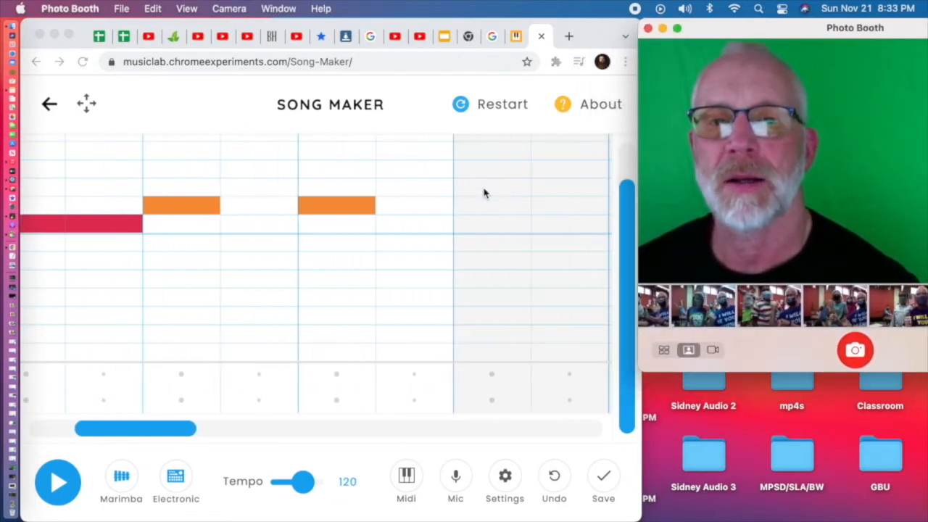
left_click(485, 189)
left_click(485, 189)
scroll(514, 206, "right", 3)
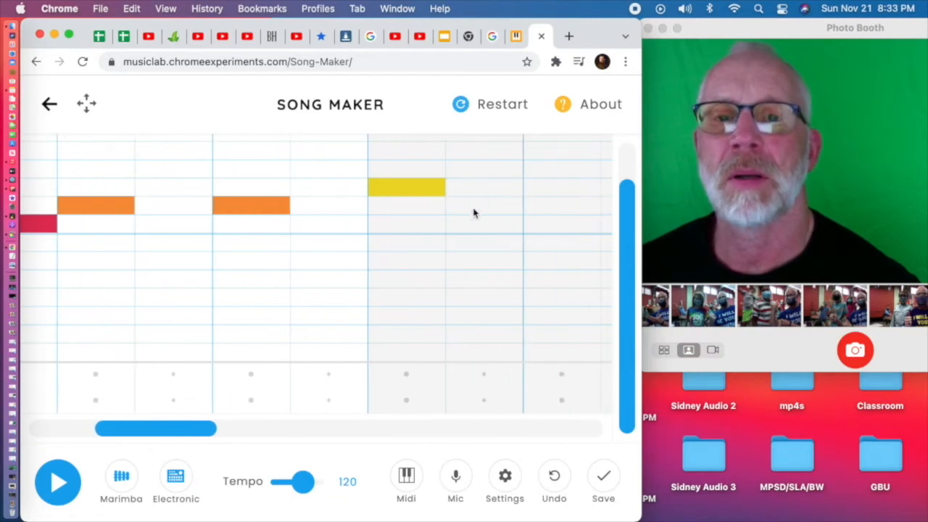
scroll(487, 227, "right", 3)
scroll(488, 226, "right", 1)
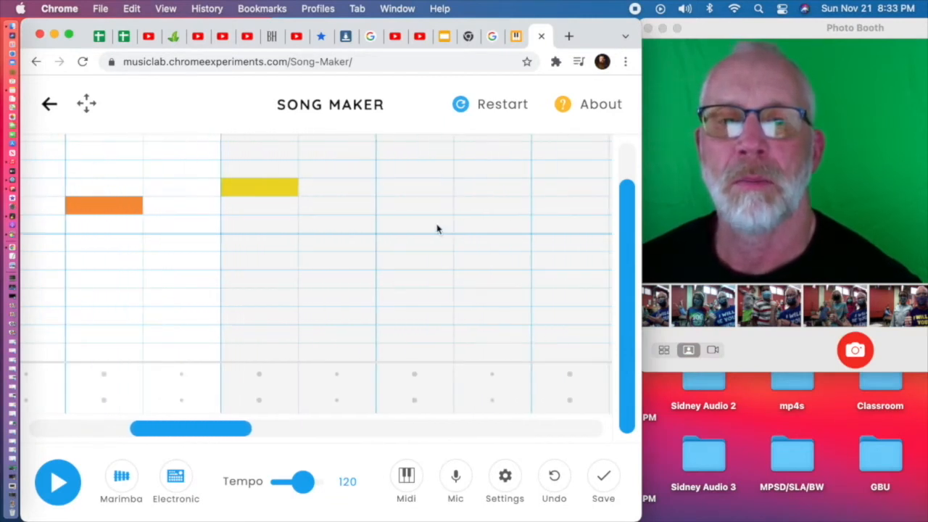
left_click(437, 228)
left_click(549, 212)
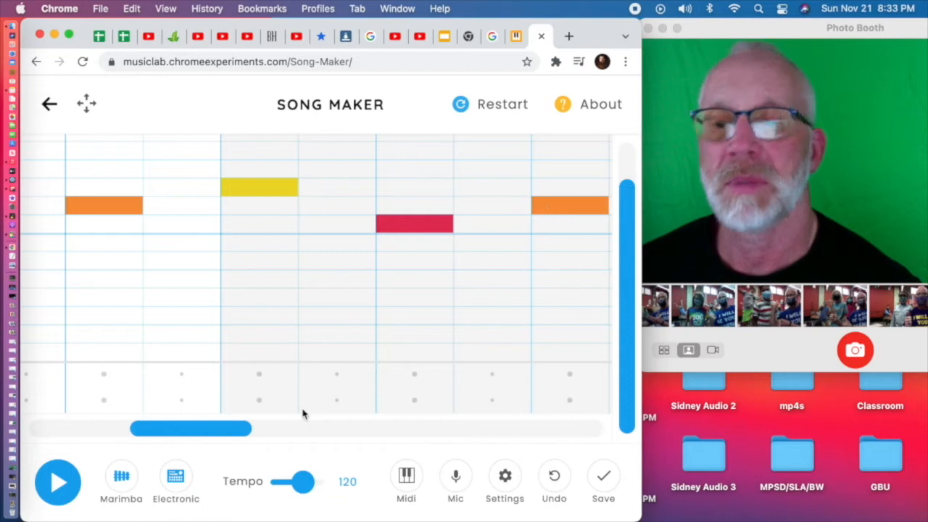
left_click(66, 477)
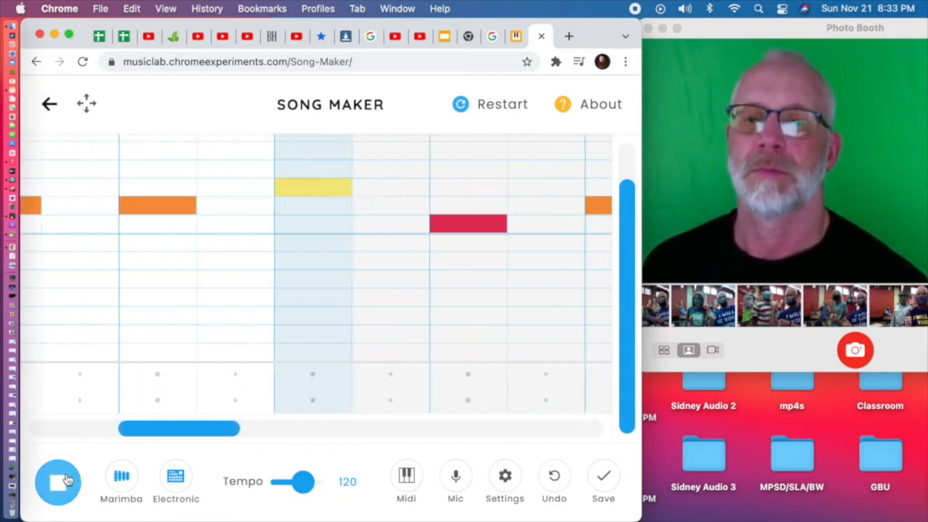
left_click(65, 479)
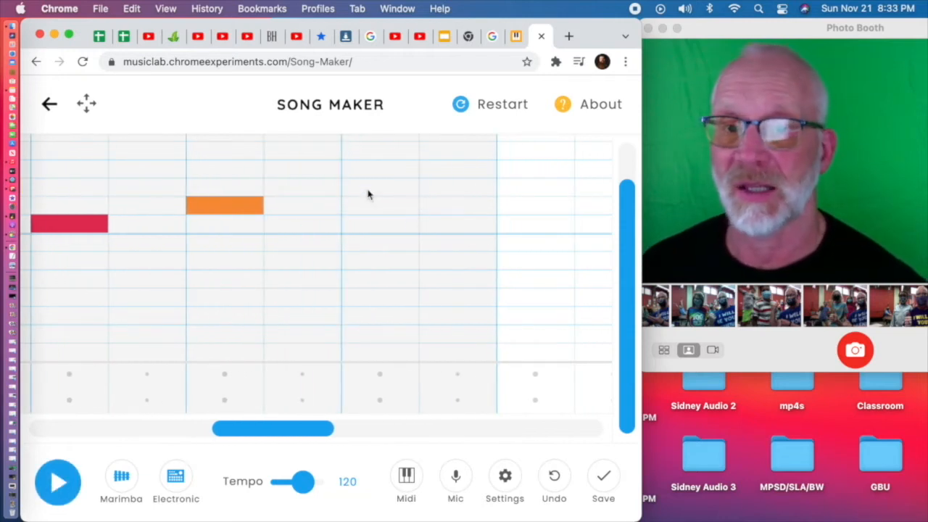
Repeat the opening pattern in bar 3: red on beat 1 and both halves of beat 2, orange at the start of beats 3 and 4
scroll(408, 234, "right", 4)
left_click(380, 229)
scroll(384, 234, "right", 2)
left_click_drag(441, 232, 518, 227)
scroll(517, 227, "right", 2)
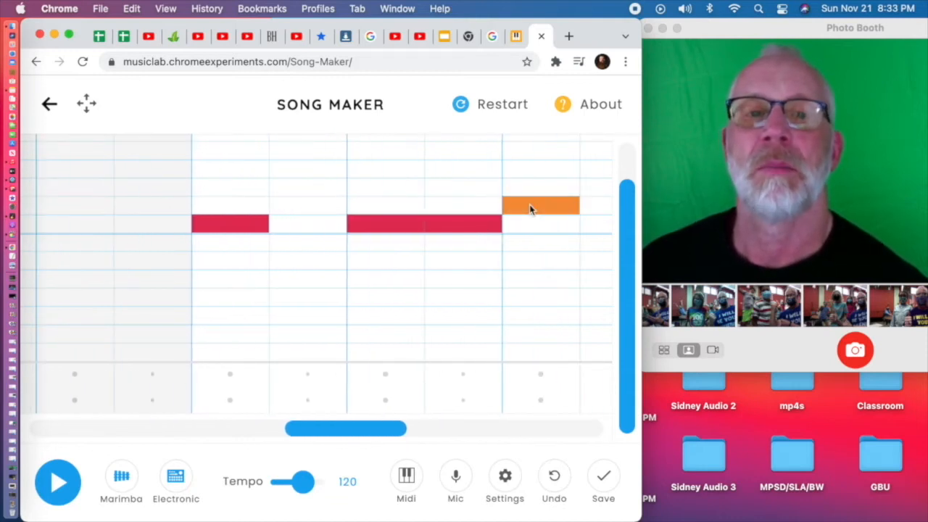
left_click(530, 210)
scroll(522, 210, "right", 5)
left_click(514, 209)
Complete bar 4 with upper-octave yellow on beat 1, red on beat 2 and orange on beat 3, and play the song
scroll(511, 210, "right", 4)
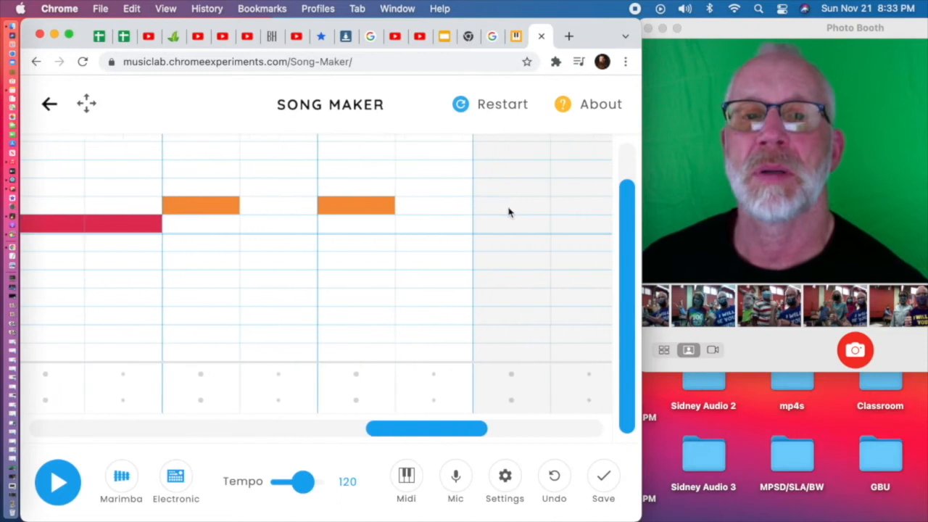
left_click(495, 190)
scroll(493, 198, "right", 5)
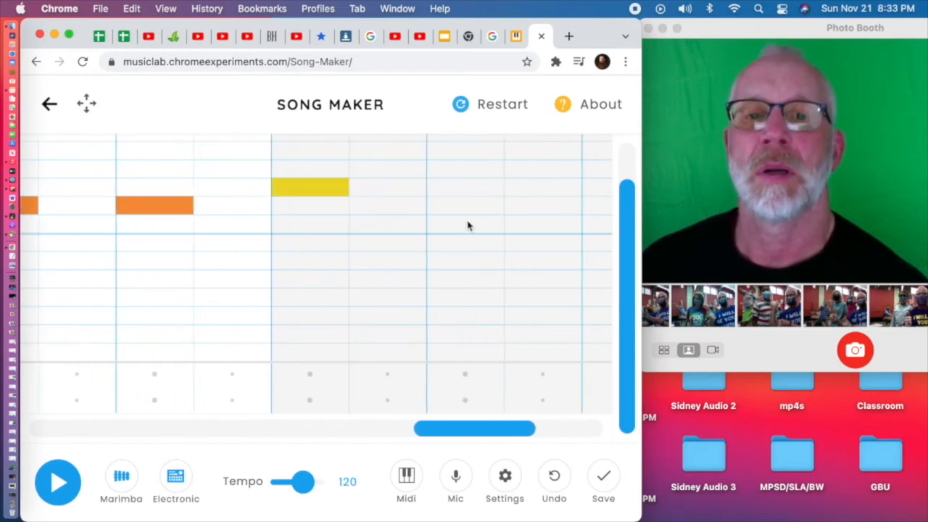
scroll(467, 223, "right", 5)
left_click(449, 207)
scroll(498, 220, "right", 2)
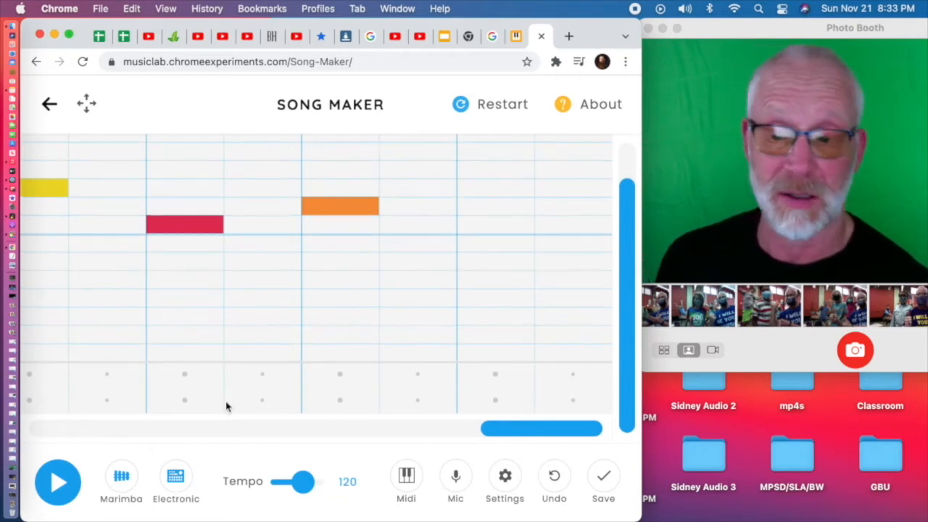
left_click(59, 482)
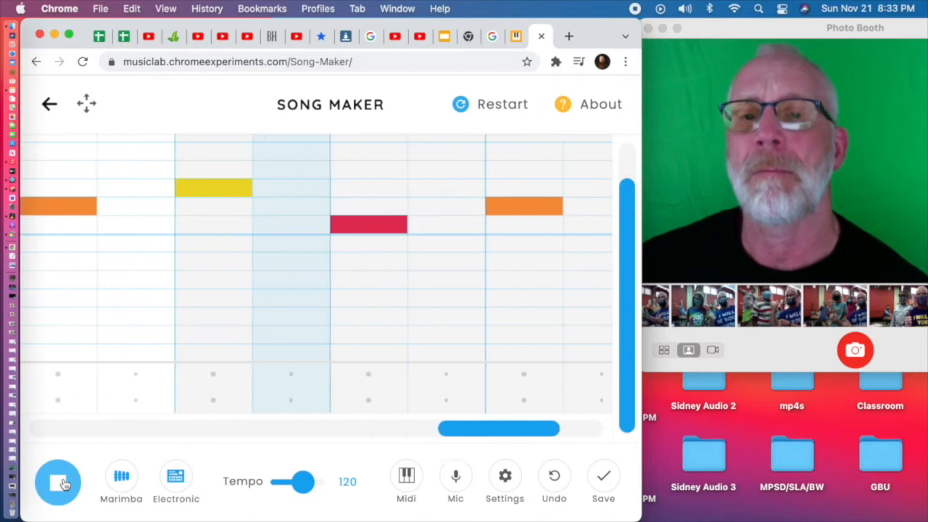
left_click(60, 482)
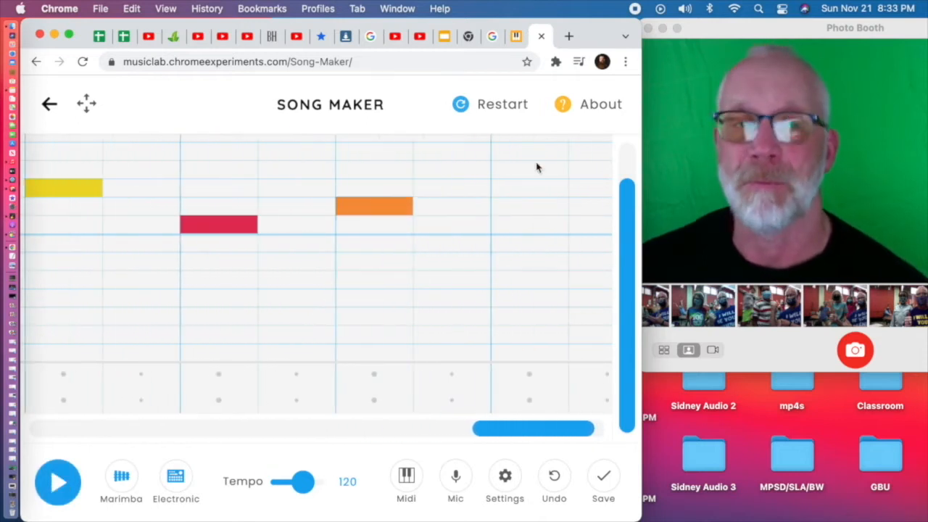
Switch to the tab with the finished arrangement and delete all chord notes below the octave line in bars 1 and 2
left_click(503, 40)
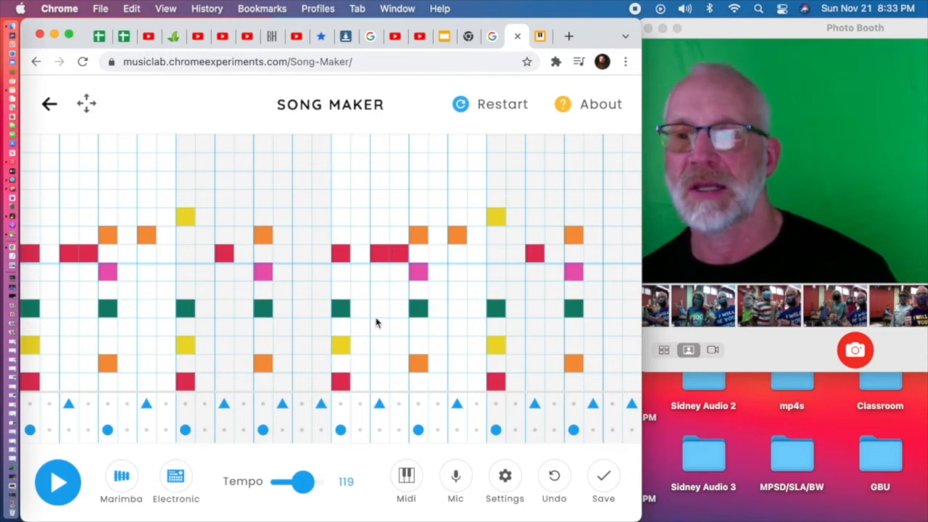
left_click(33, 382)
left_click(31, 345)
left_click(30, 310)
left_click(108, 272)
left_click(108, 310)
left_click(185, 383)
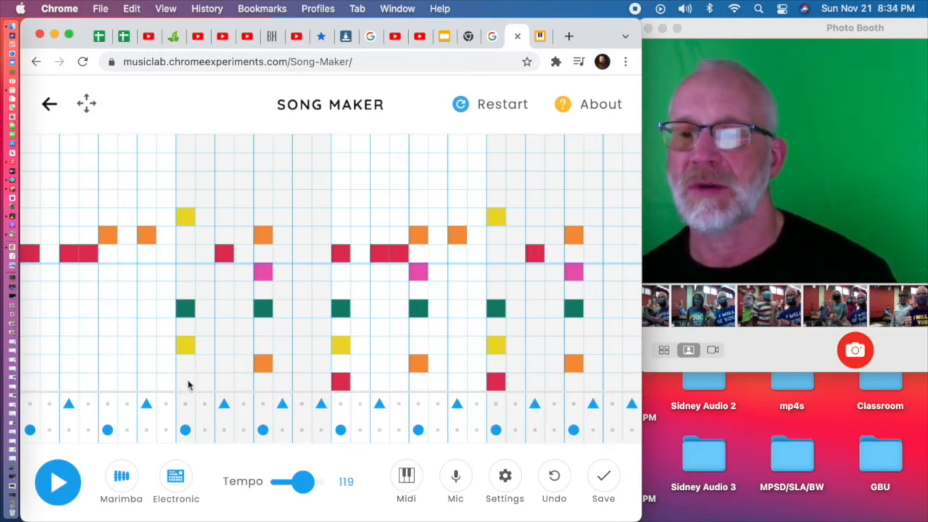
left_click(186, 345)
left_click(264, 307)
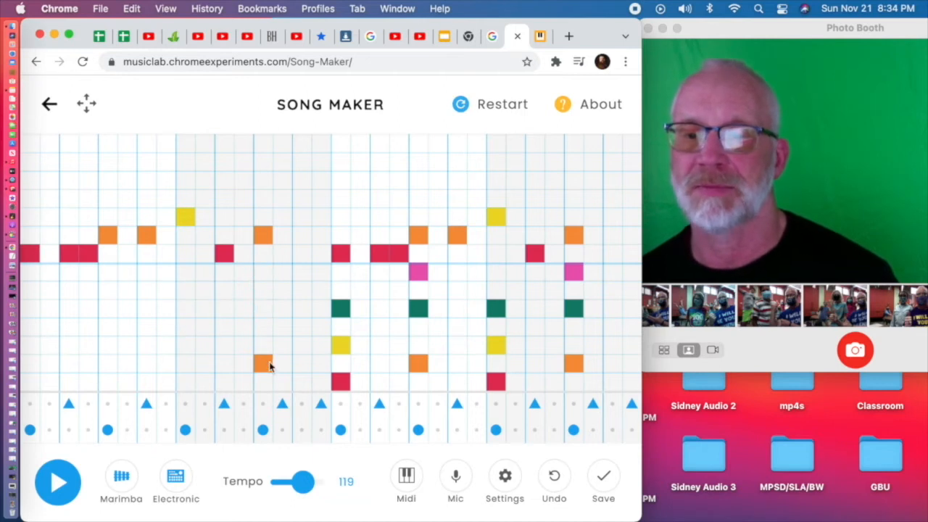
left_click(264, 363)
Delete the lower-octave chord notes in bar 3 of the arrangement, including any stray note added there
left_click(342, 382)
left_click(341, 327)
left_click(347, 328)
left_click(358, 348)
left_click(348, 352)
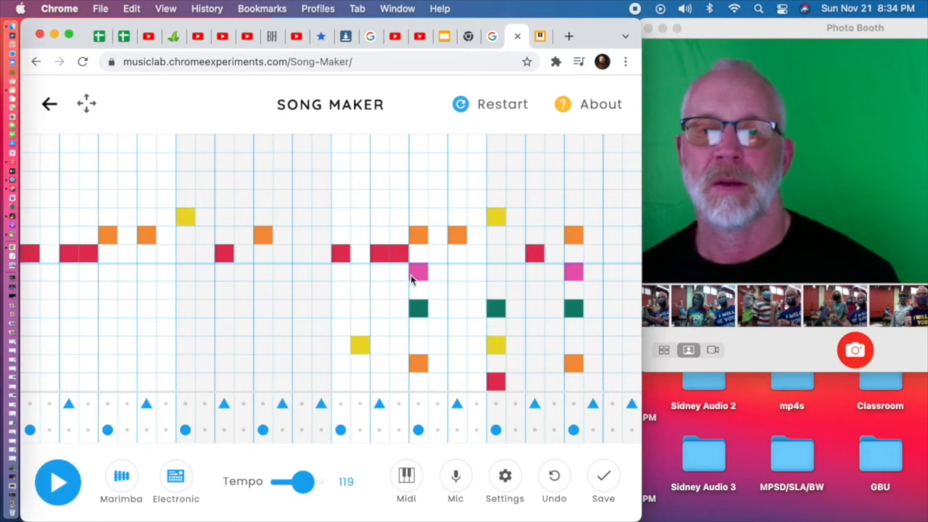
left_click(418, 271)
left_click(417, 307)
left_click(418, 362)
left_click(360, 346)
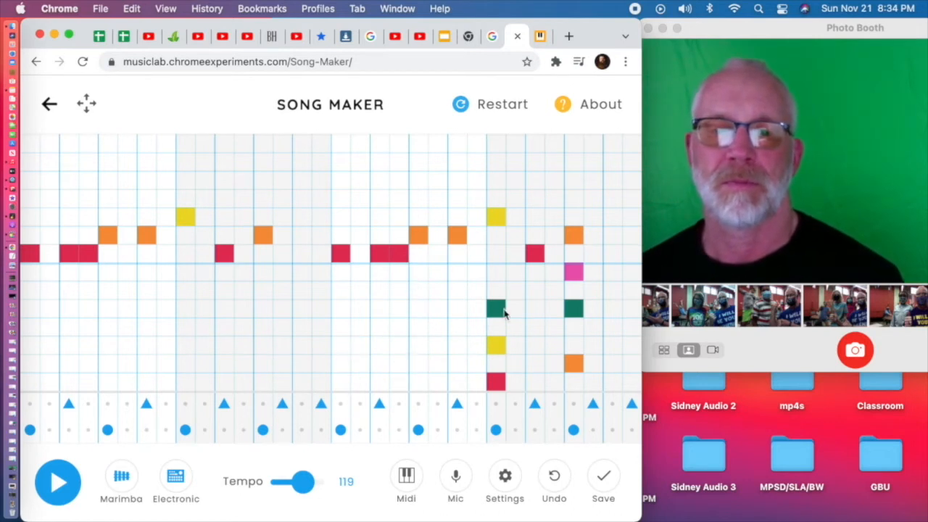
Delete the remaining lower-octave chord notes in bar 4, leaving only the melody above the octave line
left_click(505, 311)
left_click(498, 346)
left_click(499, 381)
left_click(574, 362)
left_click(575, 308)
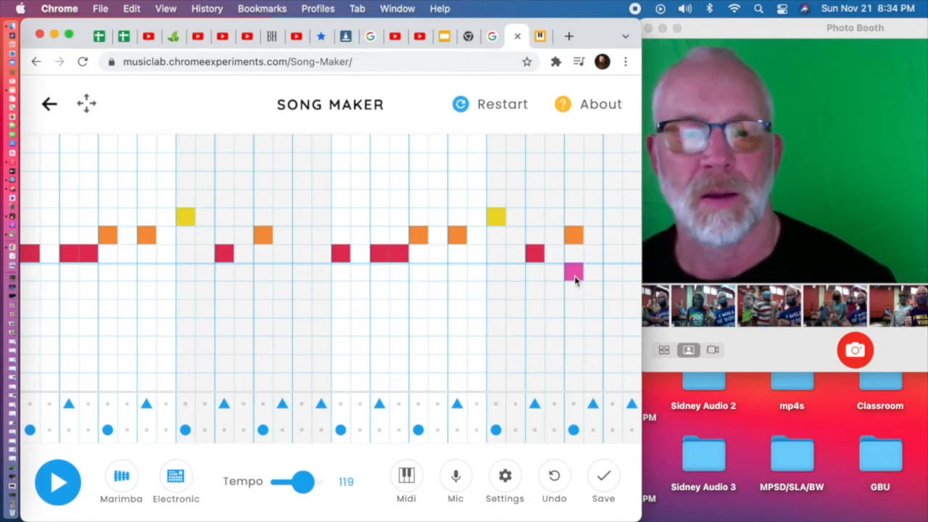
left_click(573, 273)
Clear every percussion circle and triangle from the two drum rows across all four bars
left_click(30, 429)
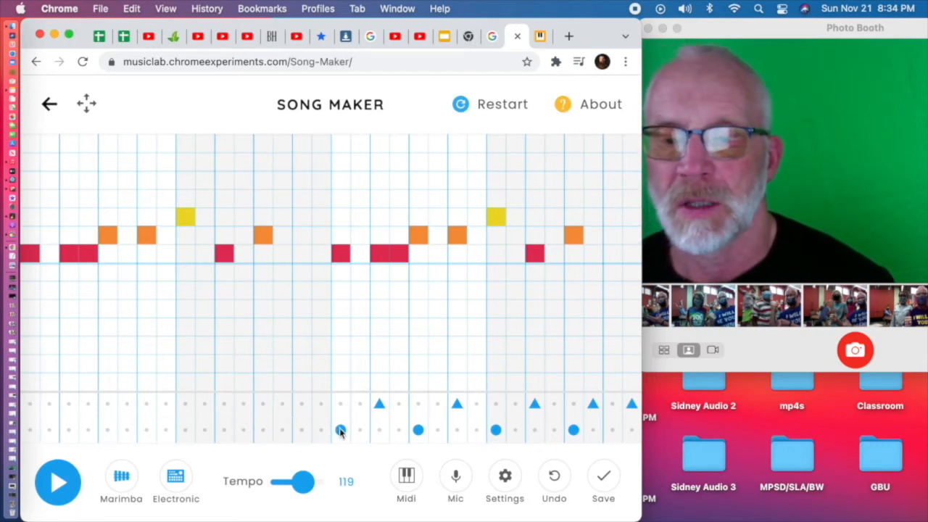
left_click(379, 403)
left_click(417, 430)
left_click(456, 403)
left_click(534, 403)
left_click(573, 430)
left_click(593, 403)
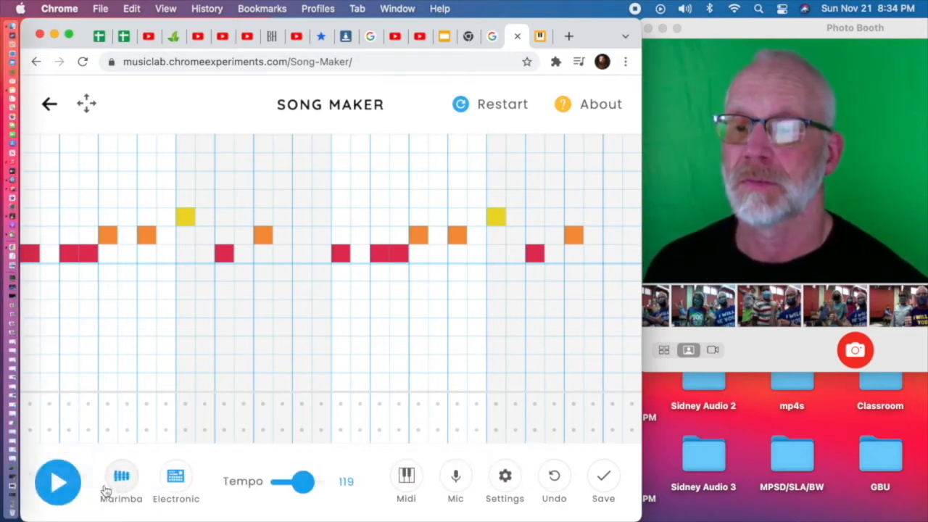
Play the melody in both Song Maker tabs to compare them, and return to the tab with the stripped-down arrangement
left_click(70, 489)
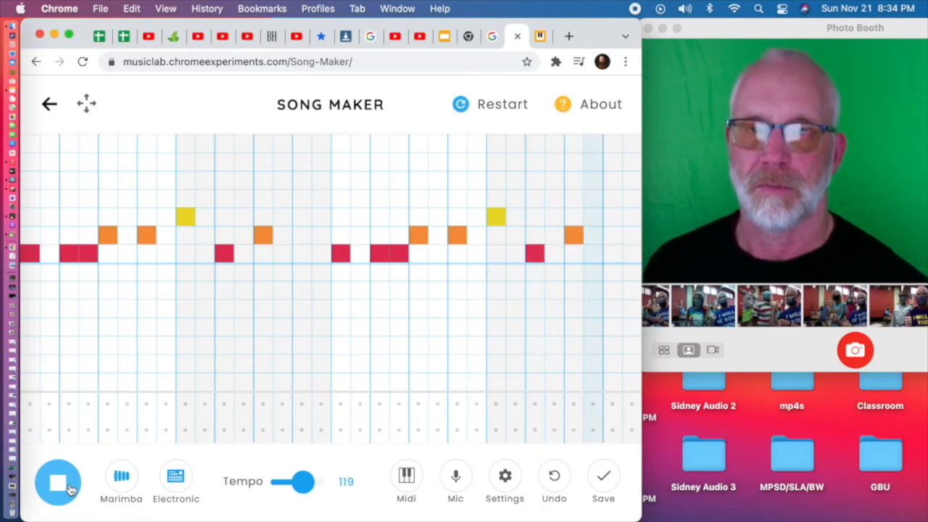
left_click(71, 489)
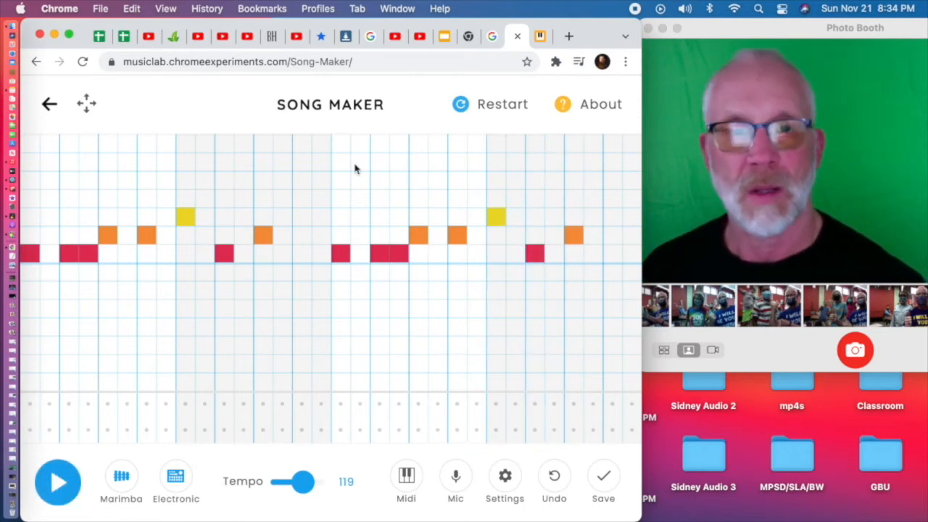
left_click(541, 37)
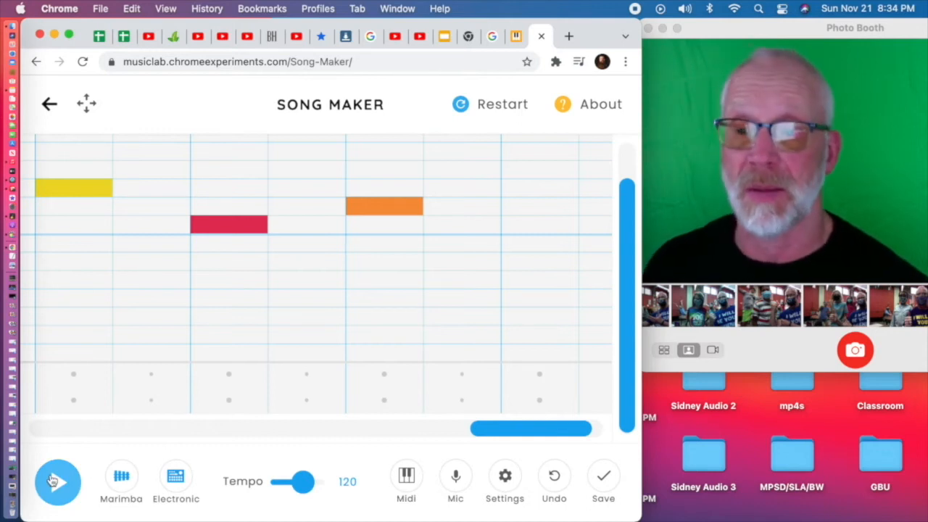
left_click(52, 481)
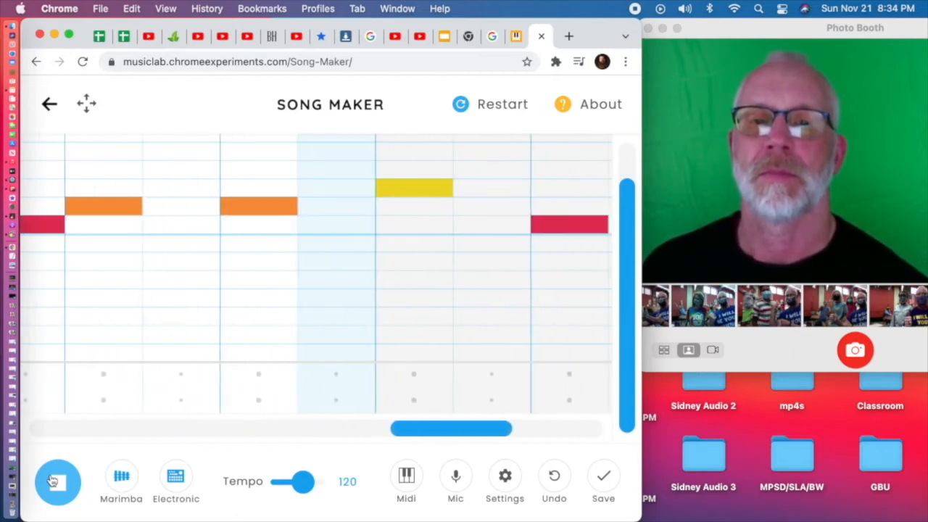
left_click(53, 481)
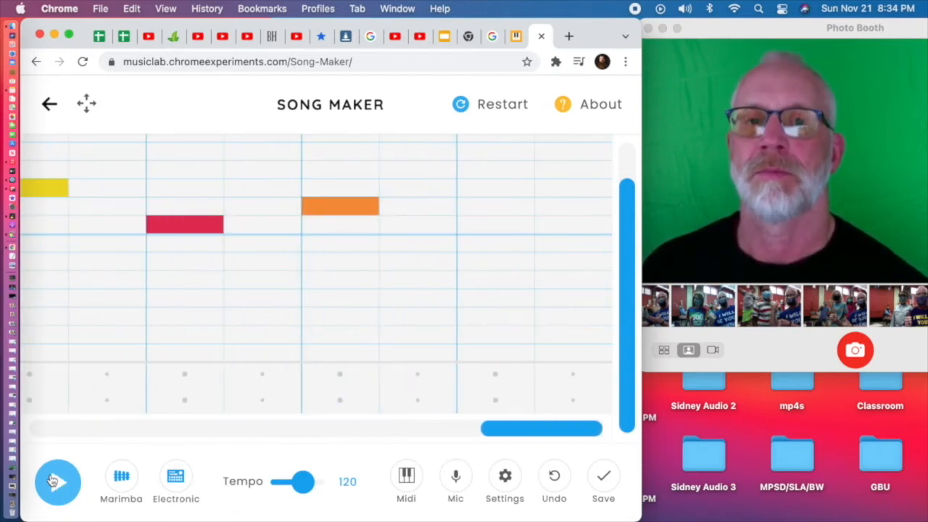
left_click(500, 36)
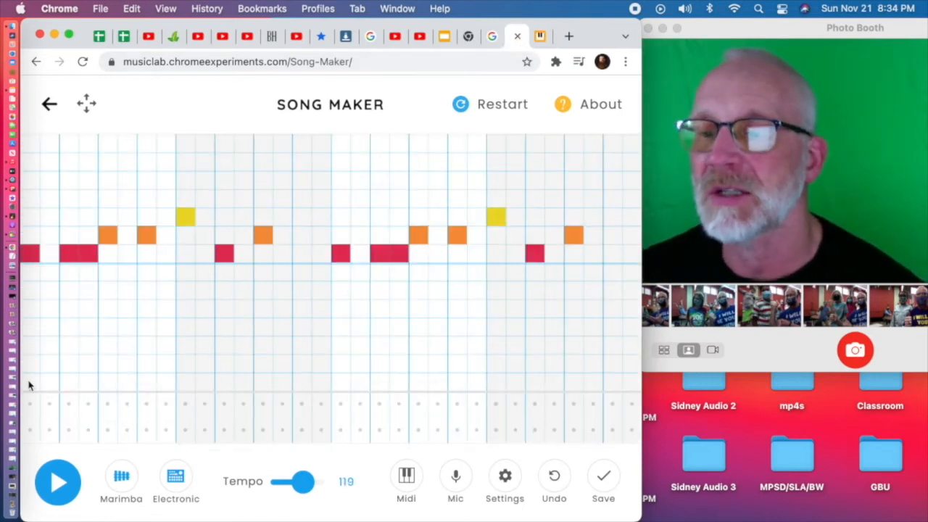
Add two lower-octave chords in bar 1: red, yellow and green on beat 1; orange, green and magenta on beat 3
left_click(29, 381)
left_click(29, 345)
left_click(29, 310)
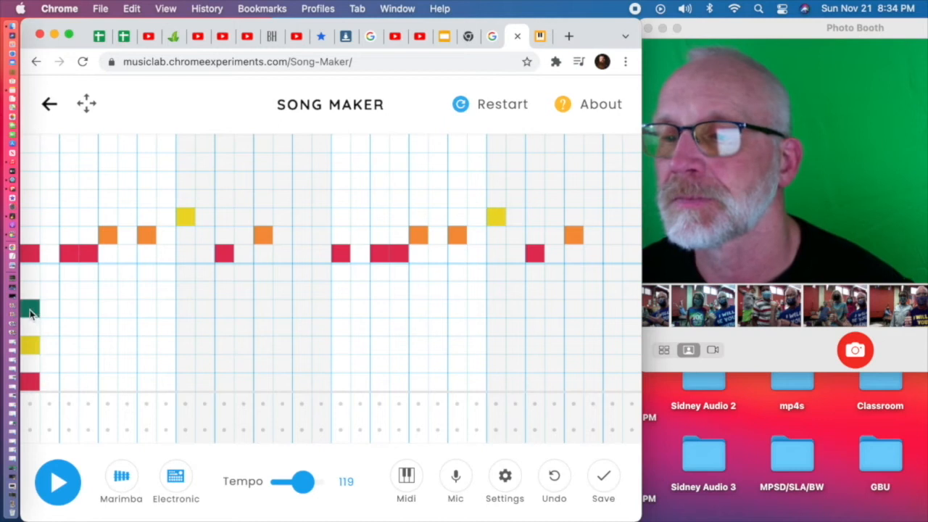
left_click(108, 367)
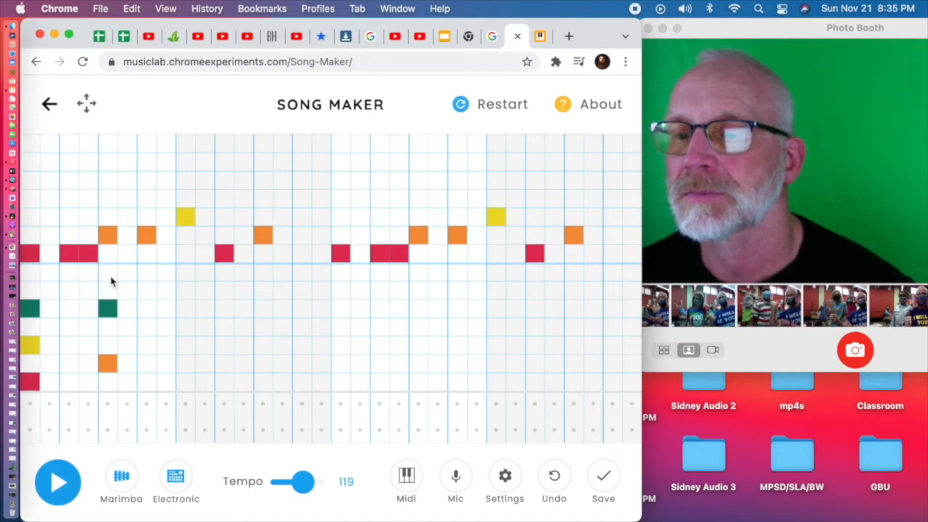
left_click(111, 277)
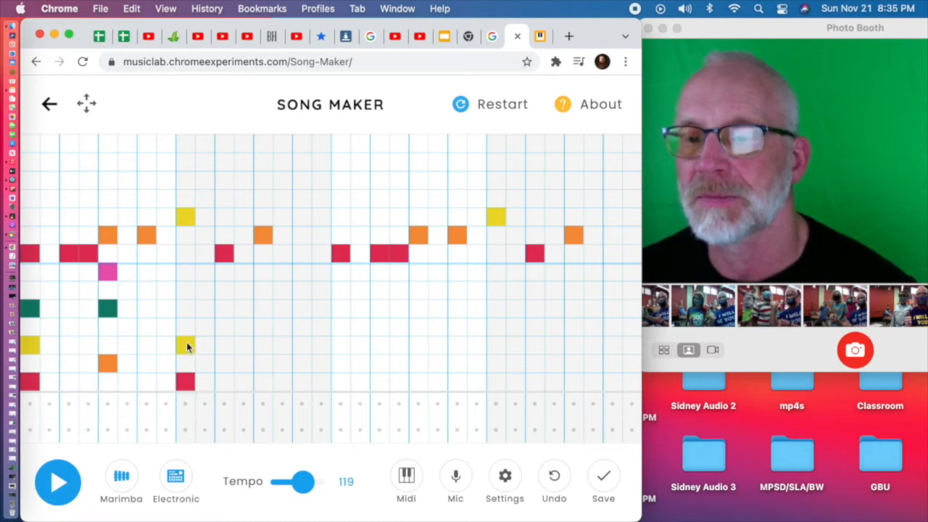
Add the same two chords to bar 2, red-yellow-green on beat 1 and orange-green-magenta on beat 3
left_click(187, 312)
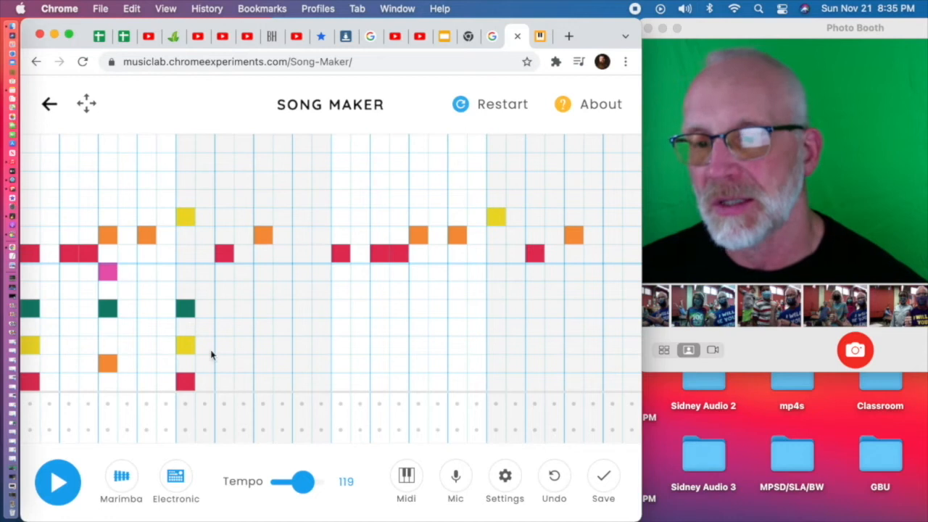
left_click(265, 364)
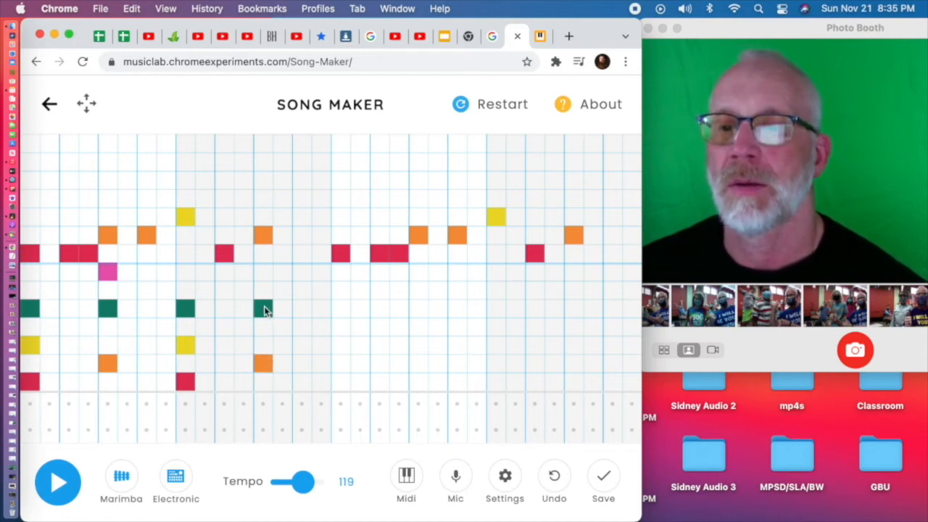
left_click(263, 274)
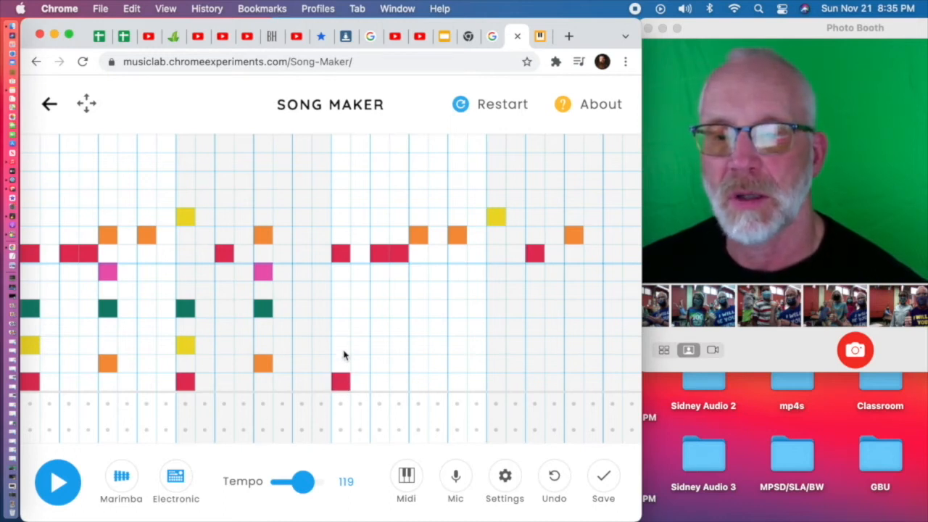
Repeat the two-chord pattern in bars 3 and 4, with red-yellow-green on beat 1 and orange-green-magenta on beat 3
left_click(341, 314)
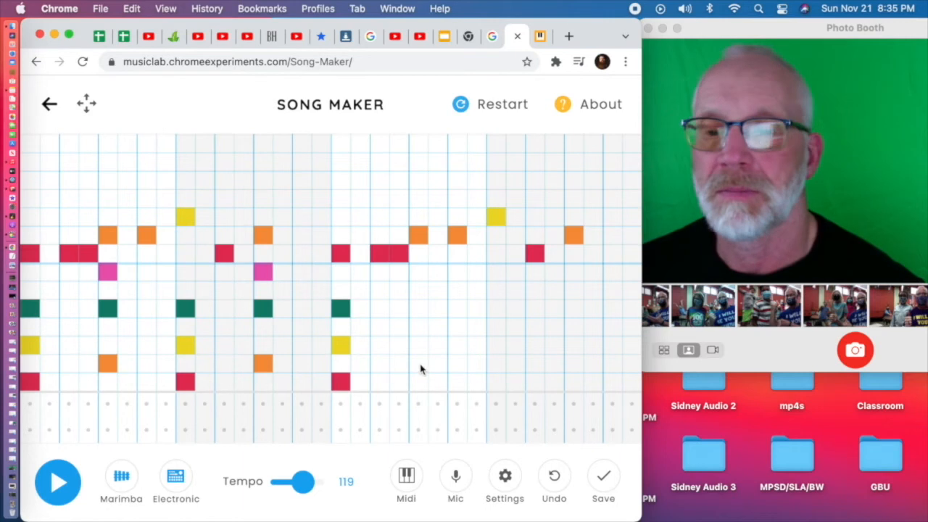
left_click(419, 312)
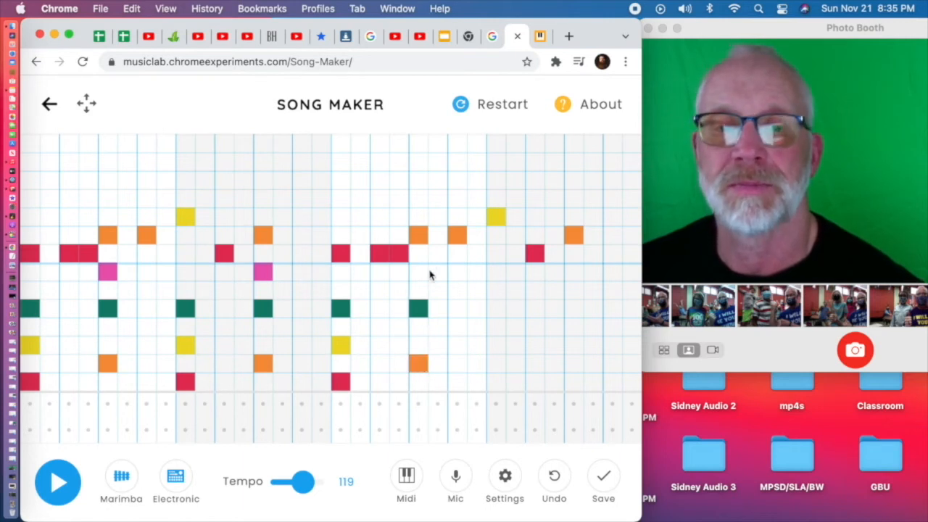
left_click(497, 384)
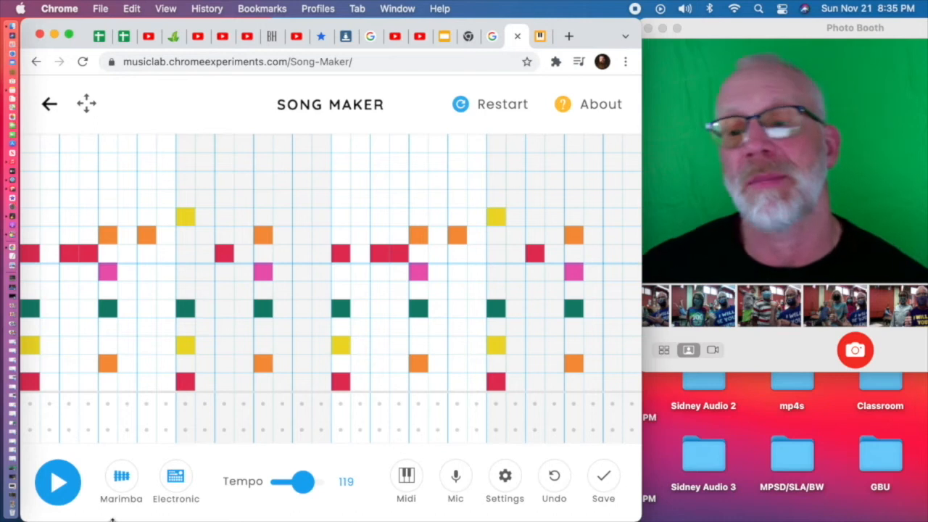
Play the arrangement to hear the chords beneath the melody, and stop playback
left_click(58, 483)
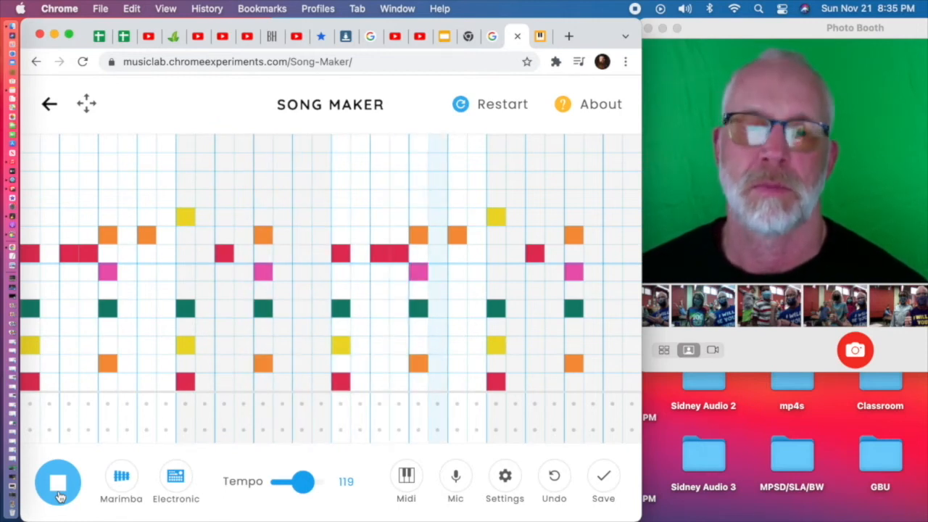
left_click(60, 495)
In the other Song Maker tab, add lower-octave chords to bar 1: red-yellow-green on beat 1 and orange-green-magenta on beat 3
left_click(545, 35)
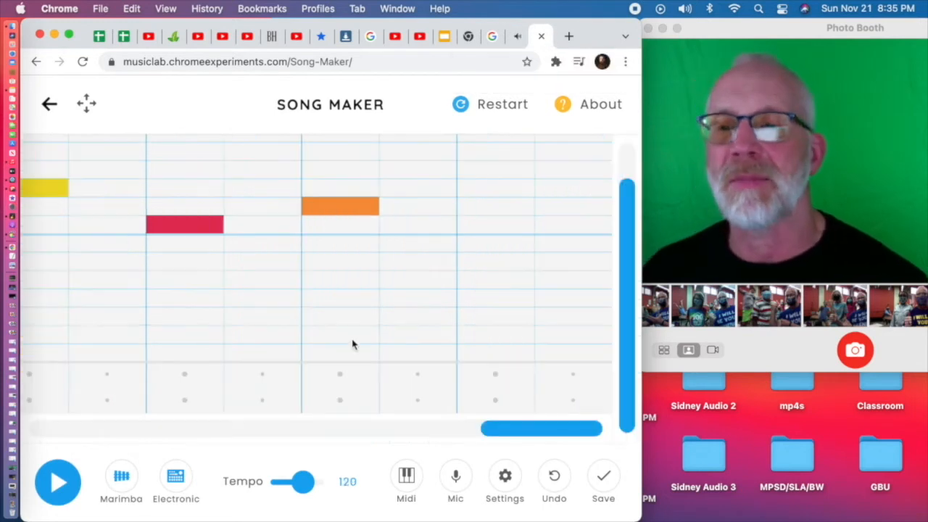
scroll(307, 329, "left", 15)
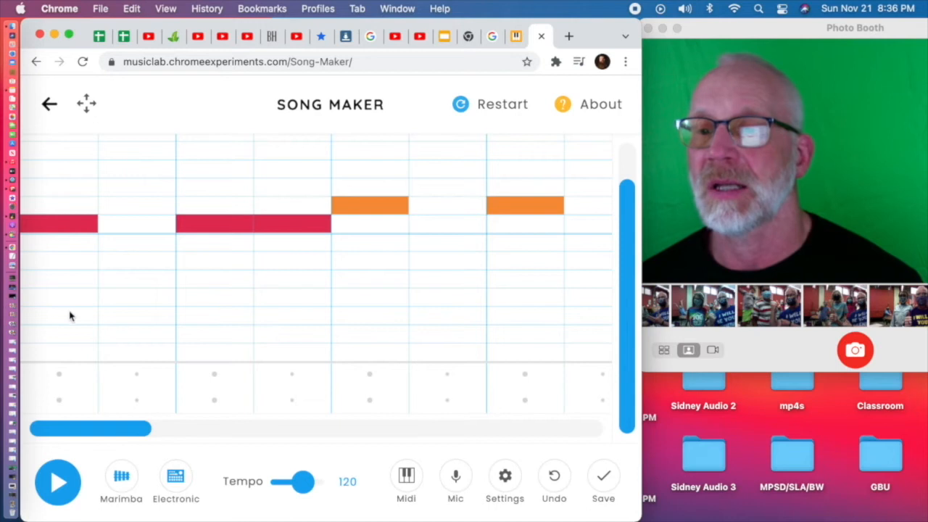
left_click(61, 352)
left_click(63, 319)
left_click(63, 282)
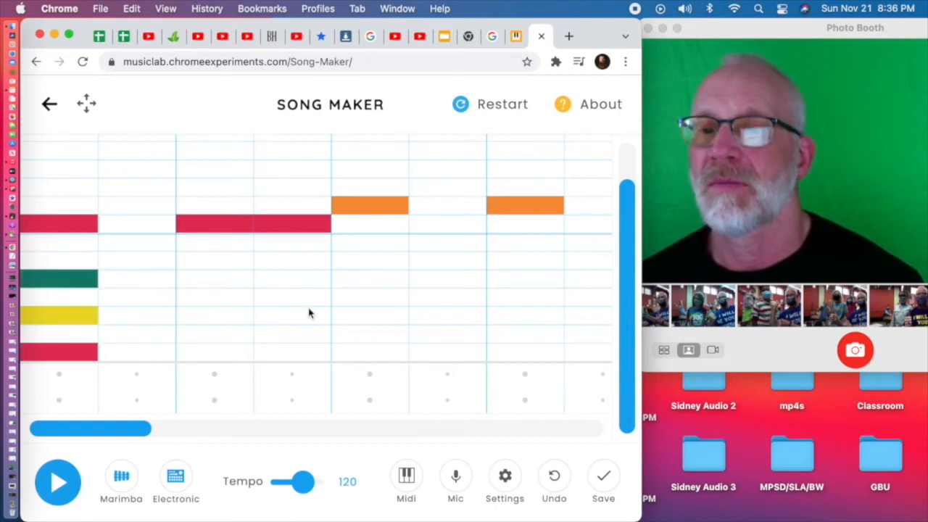
left_click(370, 338)
left_click(351, 282)
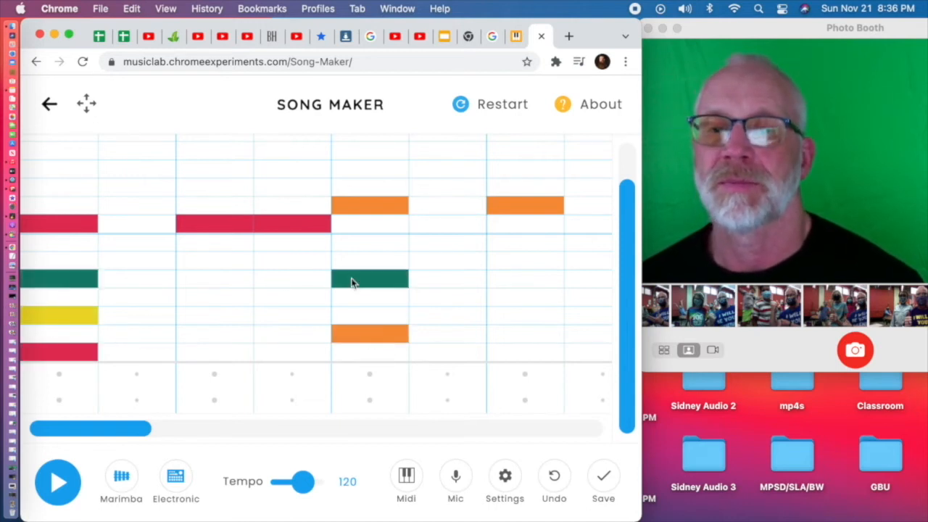
left_click(359, 248)
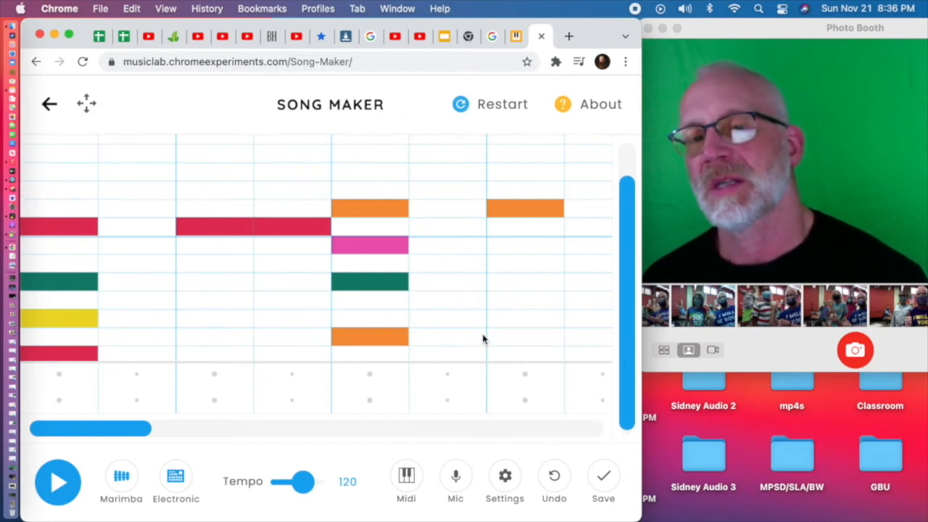
Add the second bar's chords in this tab, red-yellow-green on beat 1 and orange-green-magenta on beat 3
scroll(484, 339, "right", 5)
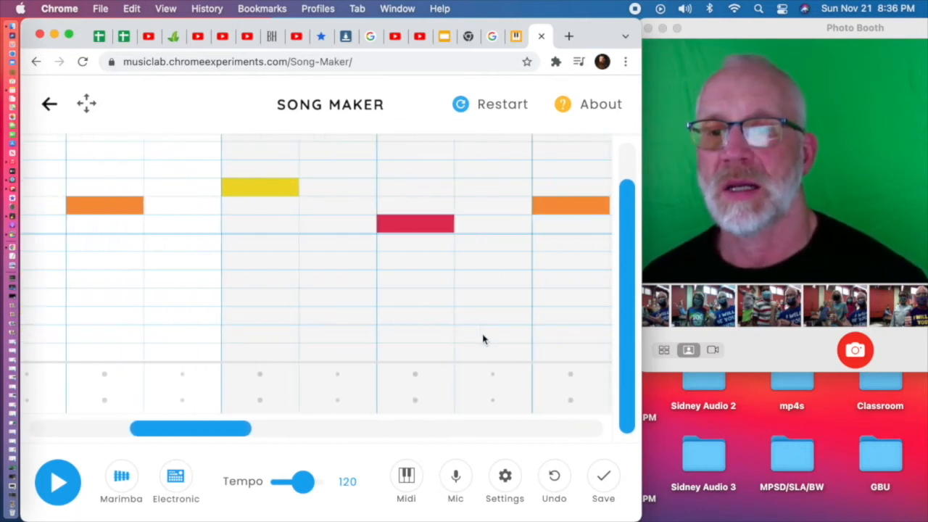
left_click(198, 352)
left_click(204, 315)
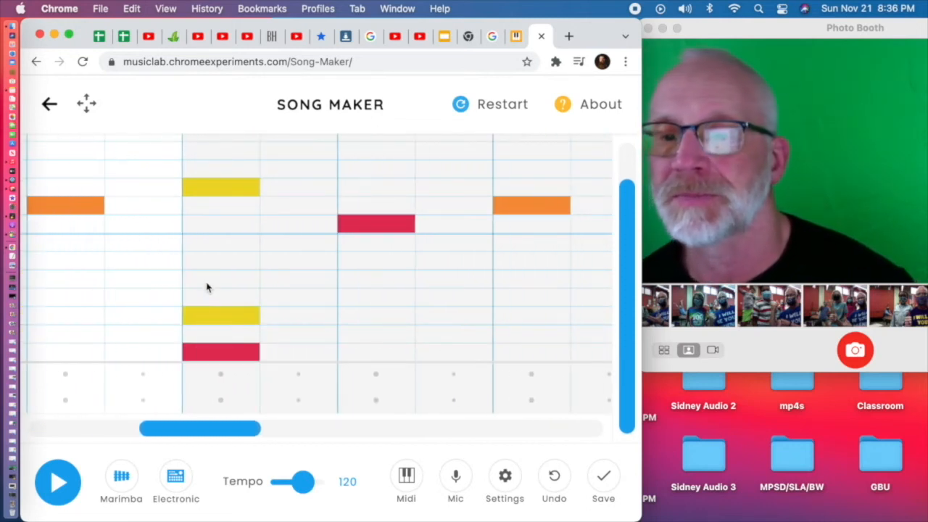
left_click(206, 280)
scroll(334, 292, "left", 1)
scroll(364, 314, "left", 5)
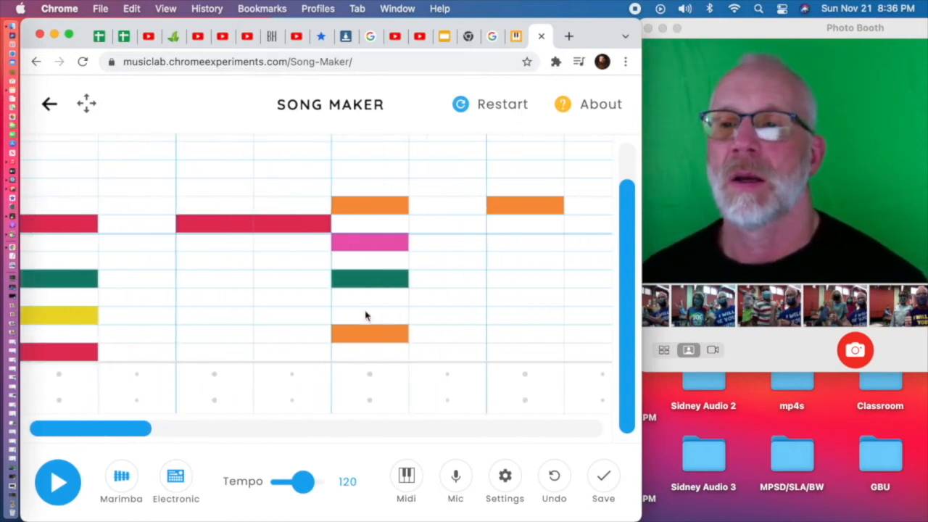
scroll(416, 223, "right", 5)
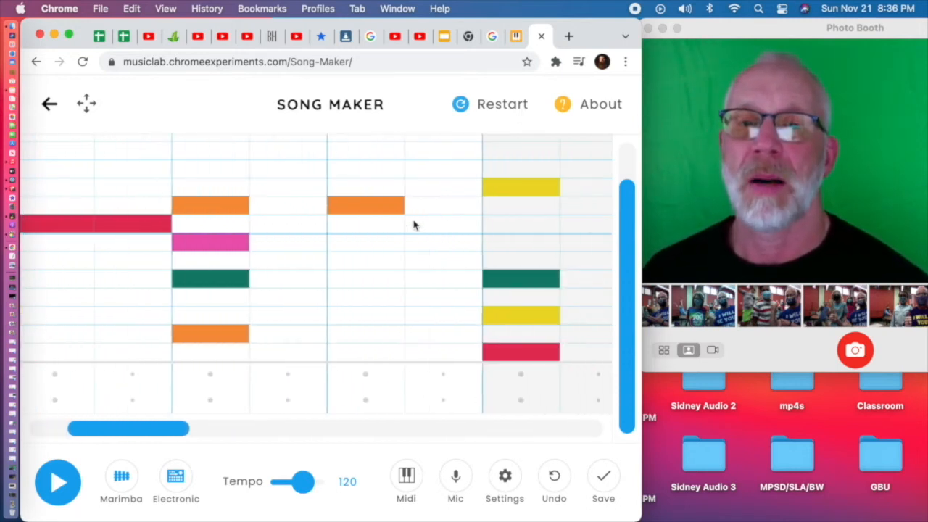
left_click(517, 334)
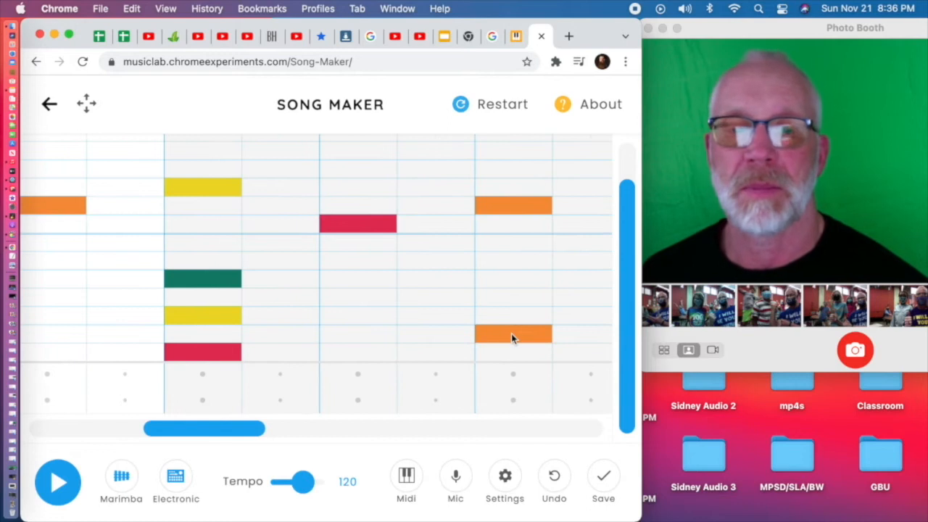
left_click(498, 243)
Add the third bar's chords, stacking red, yellow and green on beat 1 and orange, green and magenta on beat 3
scroll(493, 253, "right", 5)
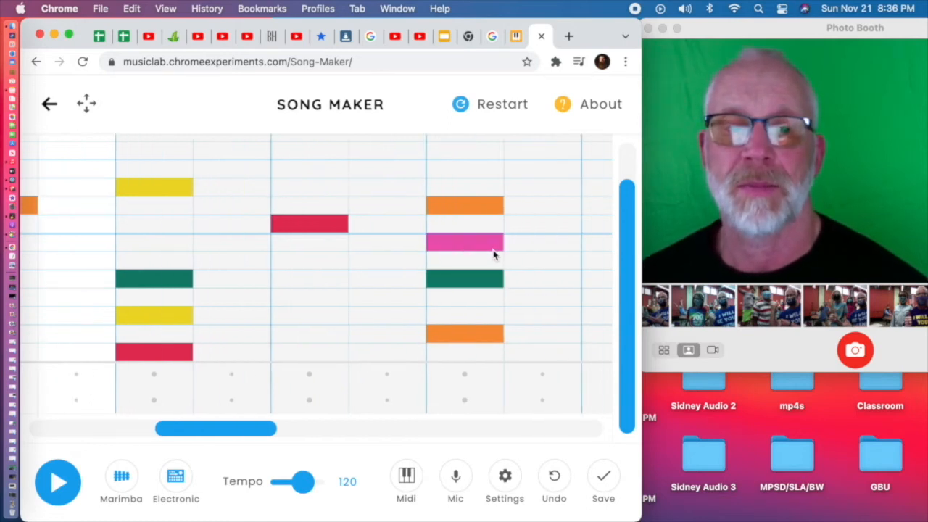
left_click(435, 353)
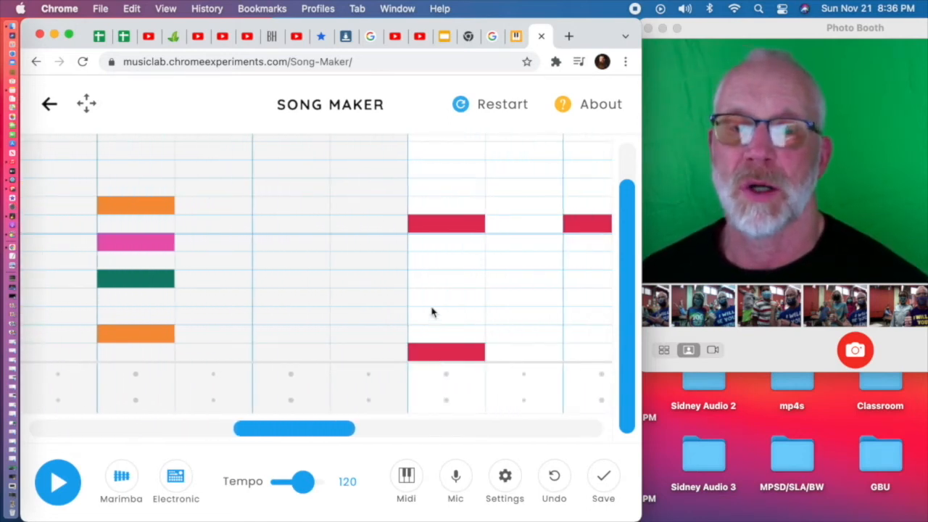
left_click(432, 315)
left_click(437, 284)
scroll(396, 267, "right", 5)
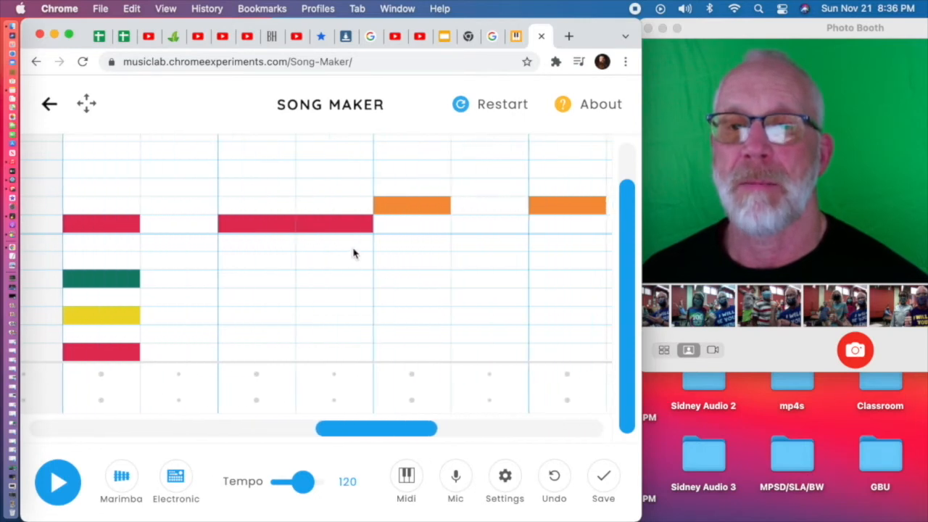
left_click(403, 335)
left_click(406, 280)
left_click(406, 245)
Complete the chords in bar 4 with red-yellow-green on beat 1 and orange-green-magenta on beat 3
scroll(436, 288, "right", 2)
scroll(437, 290, "right", 2)
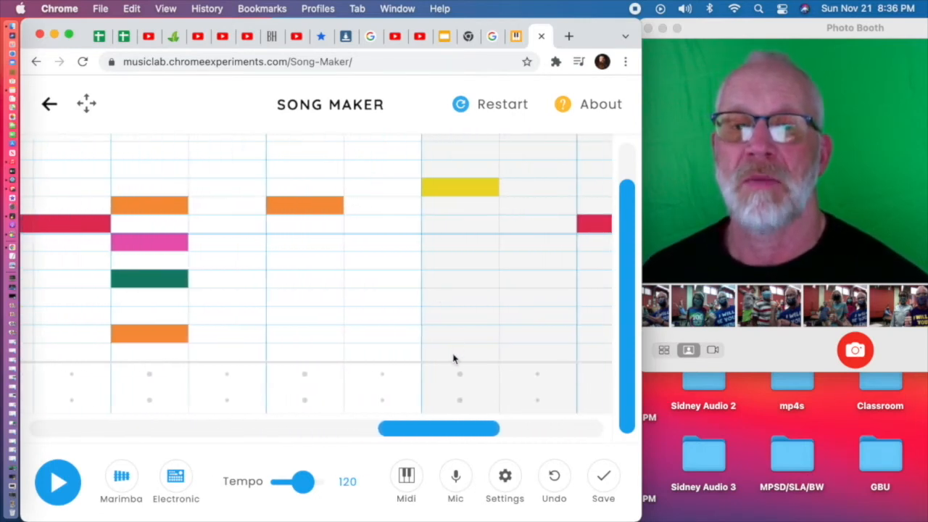
left_click(449, 316)
left_click(450, 283)
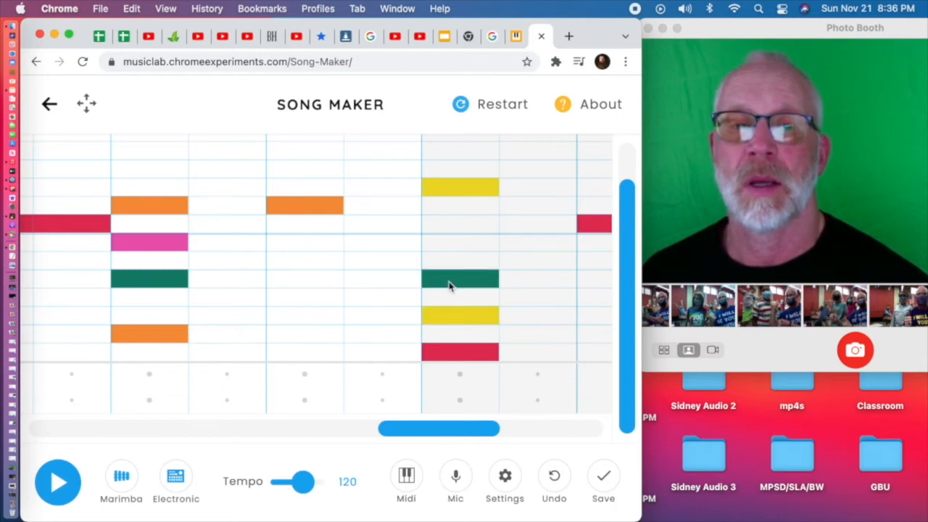
scroll(443, 288, "right", 5)
left_click(377, 336)
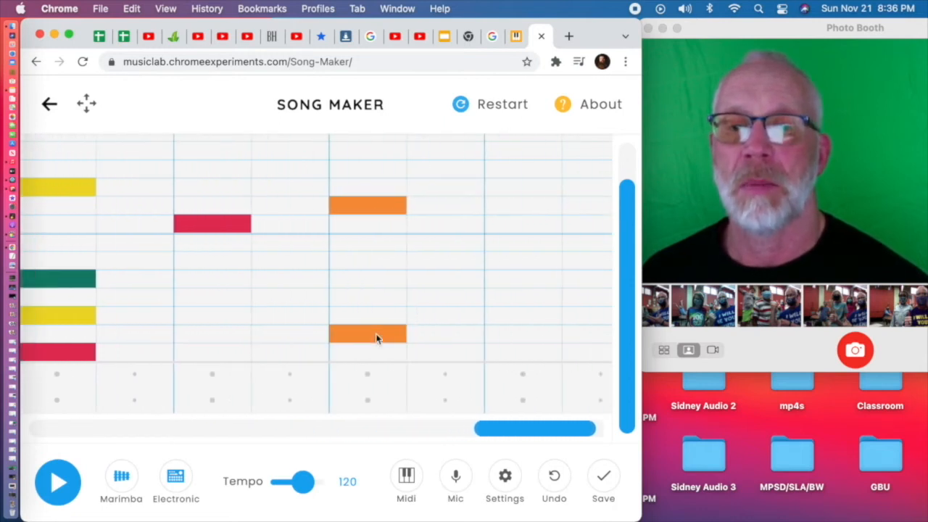
left_click(366, 284)
left_click(368, 245)
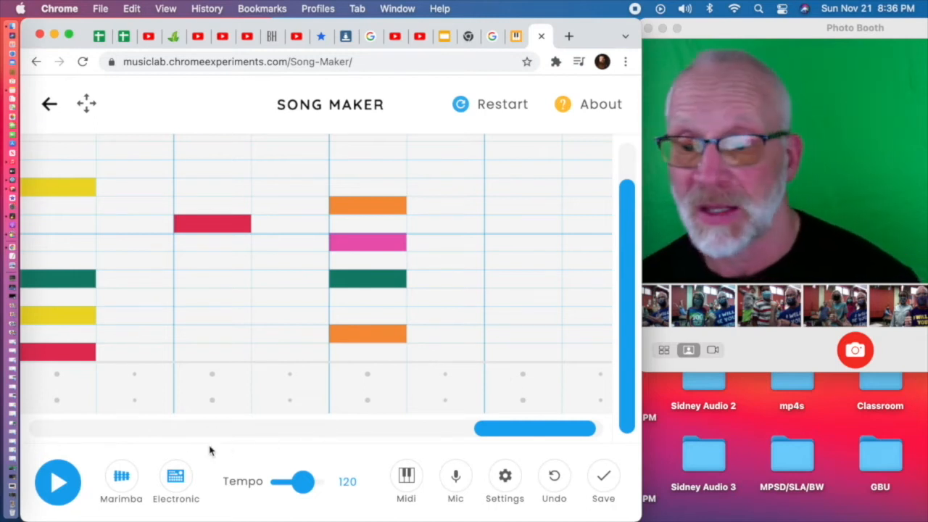
Play this tab's melody with its chords, and return to the other Song Maker tab
left_click(59, 481)
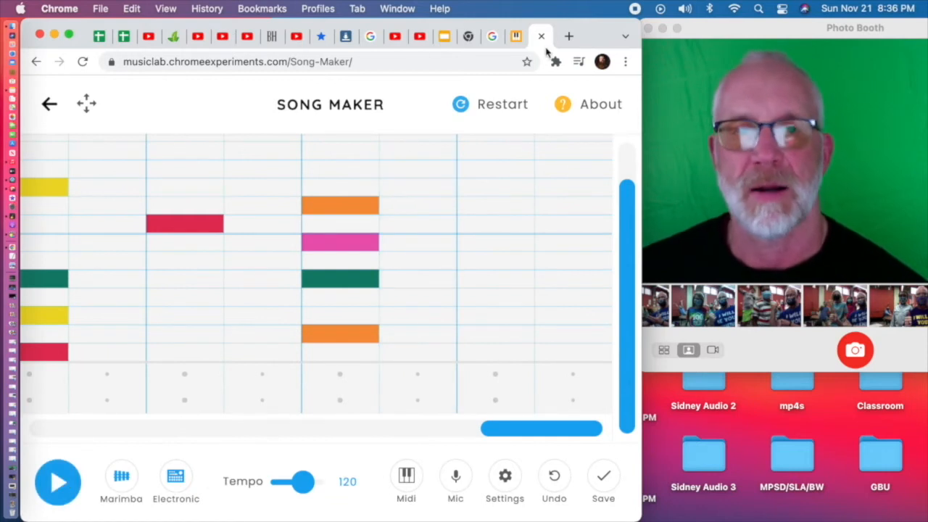
left_click(519, 40)
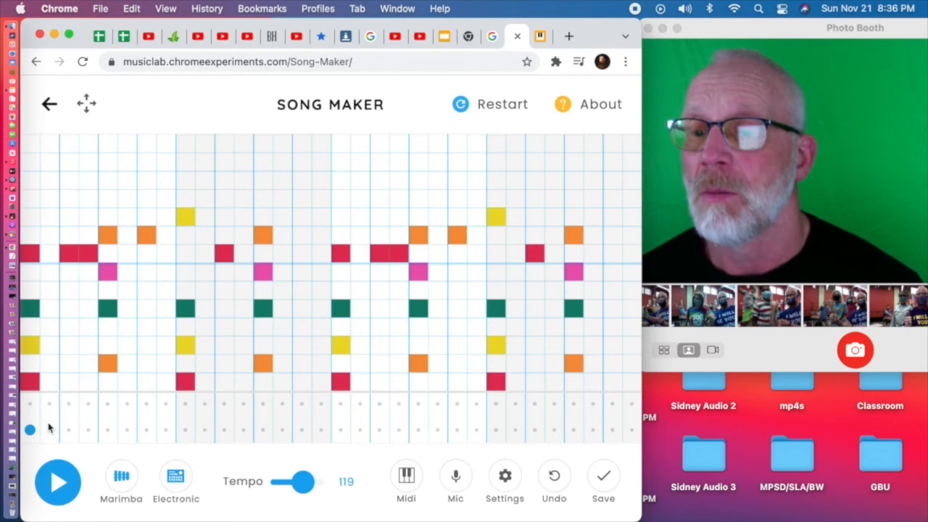
Place drum circles on beats 1 and 3 throughout, triangles on beats 2 and 4 of odd bars, and on 2, 3.5 and 4.5 of even bars
left_click(68, 404)
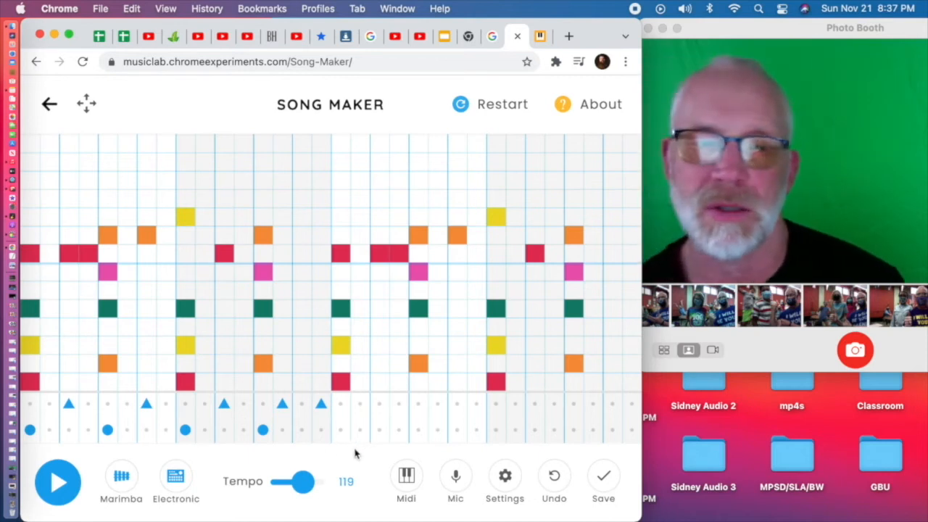
left_click(340, 430)
left_click(379, 404)
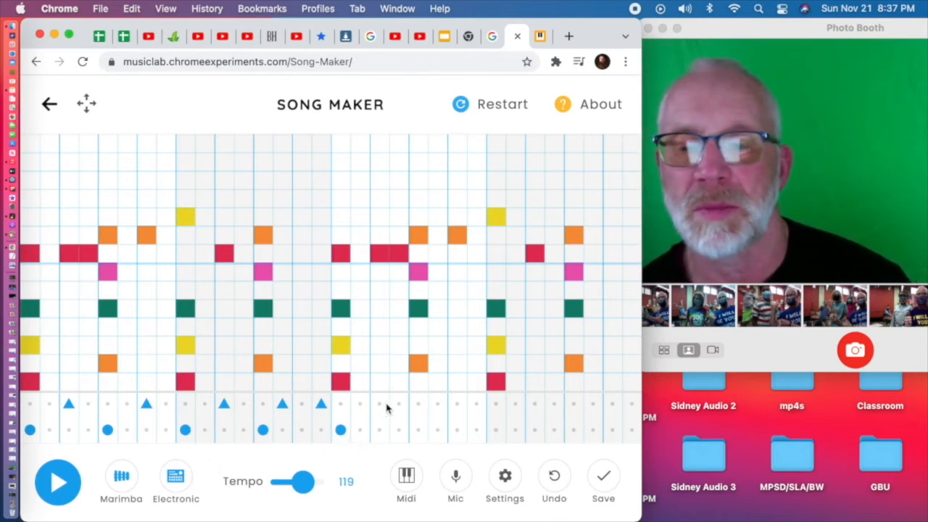
left_click(418, 430)
left_click(457, 404)
left_click(496, 430)
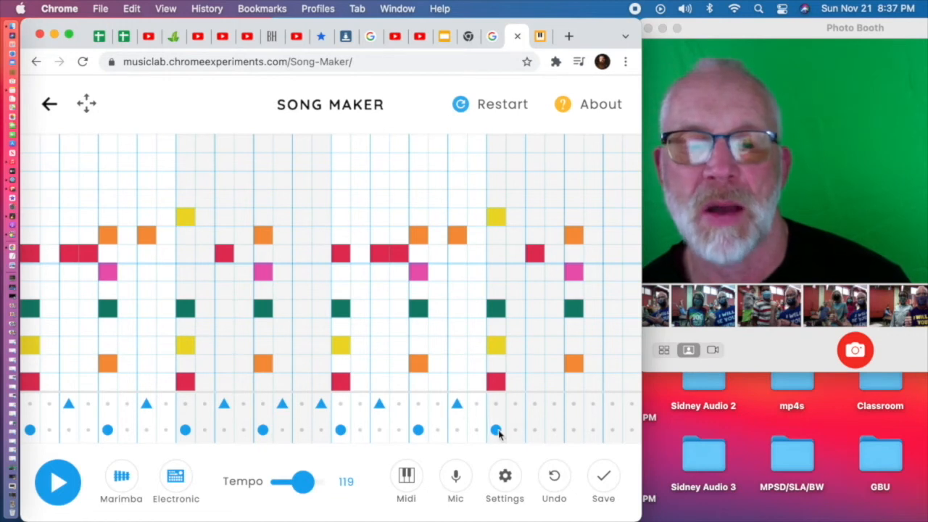
left_click(534, 404)
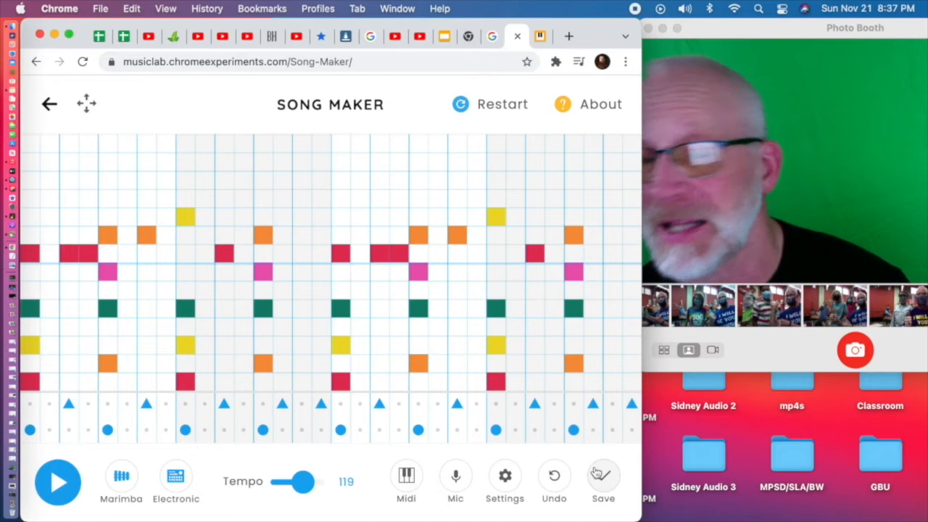
Play the full arrangement of melody, chords and drums, and stop playback
left_click(54, 482)
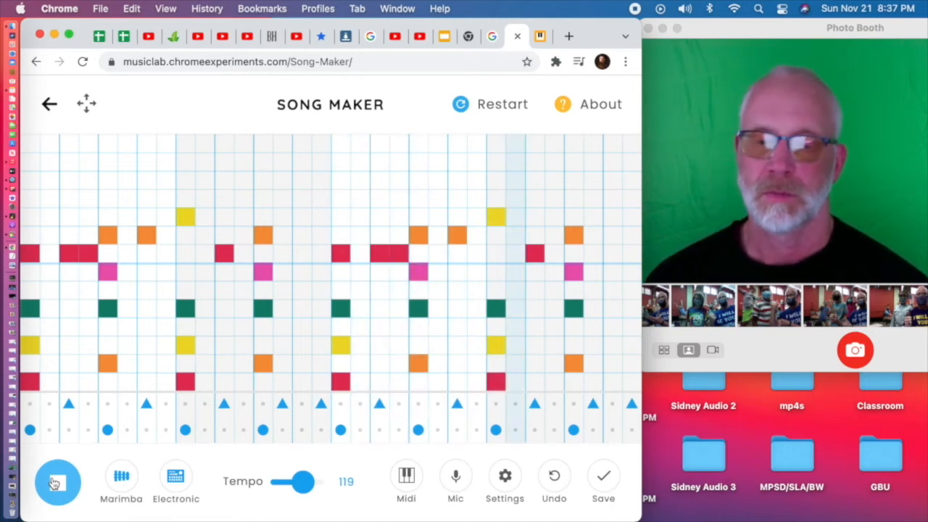
left_click(54, 483)
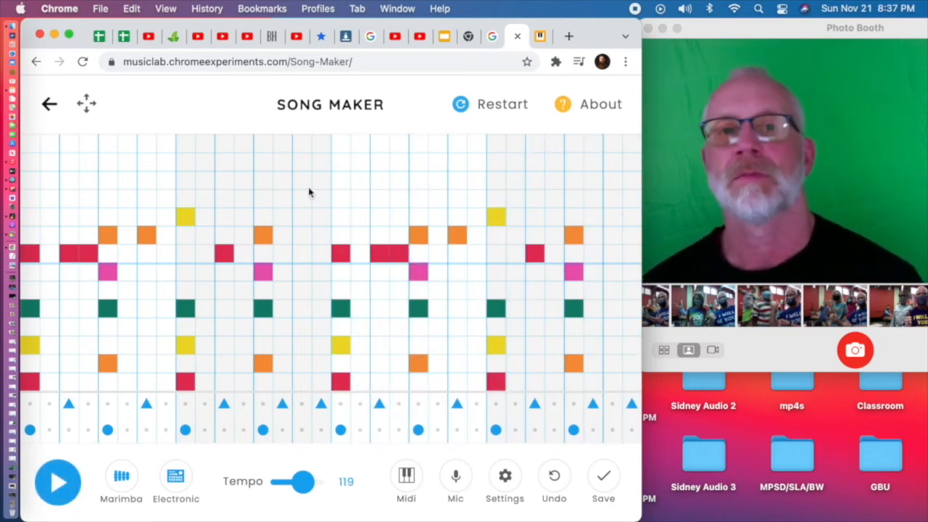
Switch to the other Song Maker tab and try drum circles on beats 1 and 3 with a triangle on beat 2 in bar 4
left_click(540, 37)
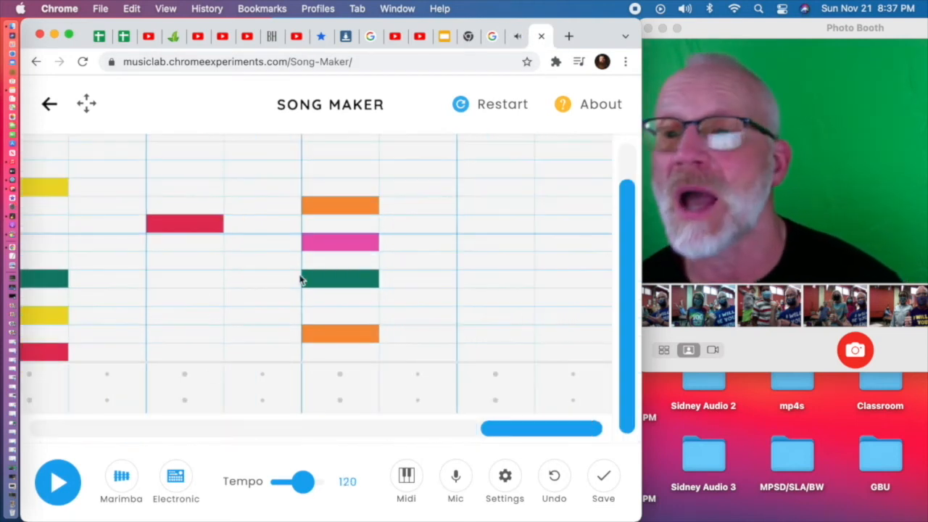
left_click(29, 399)
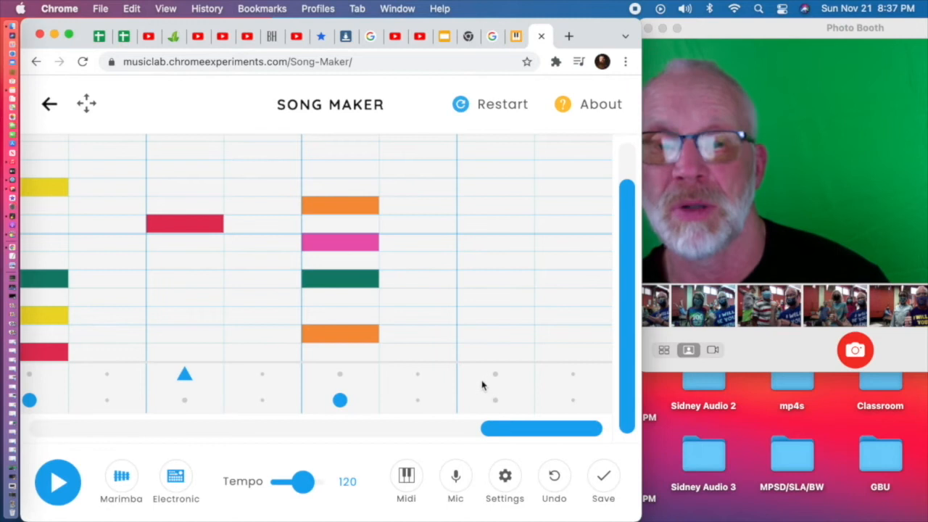
scroll(478, 411, "left", 3)
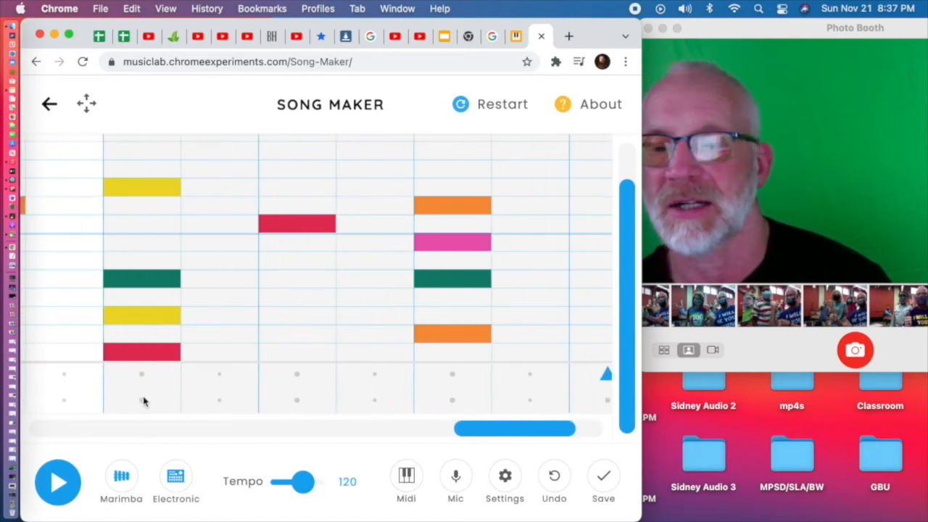
Fill bar 1 of the drum rows with circles on beats 1 and 3 and triangles on beats 2 and 4
left_click_drag(504, 428, 49, 418)
left_click(48, 400)
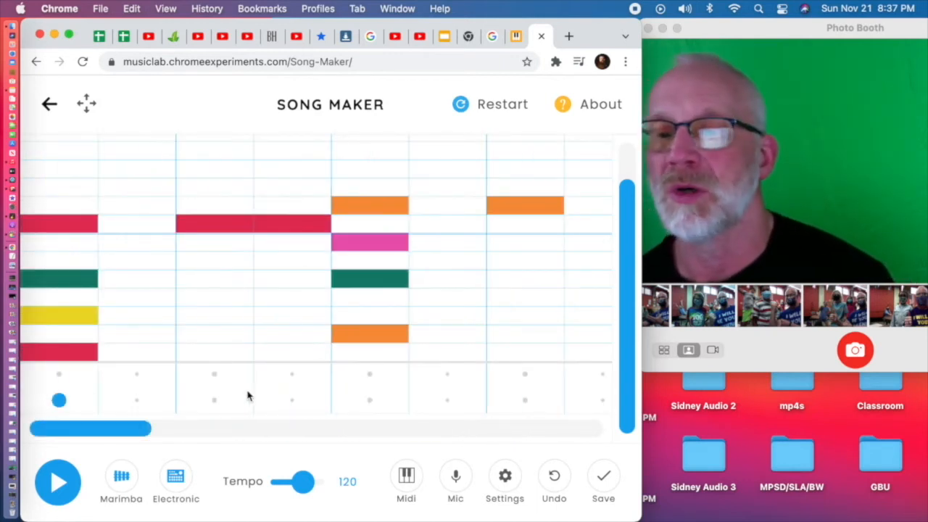
left_click(215, 374)
left_click(524, 374)
Fill bar 2 of the drum rows with circles on beats 1 and 3 and triangles on 2, 3.5 and 4.5
scroll(518, 385, "right", 3)
left_click(546, 400)
scroll(536, 400, "right", 3)
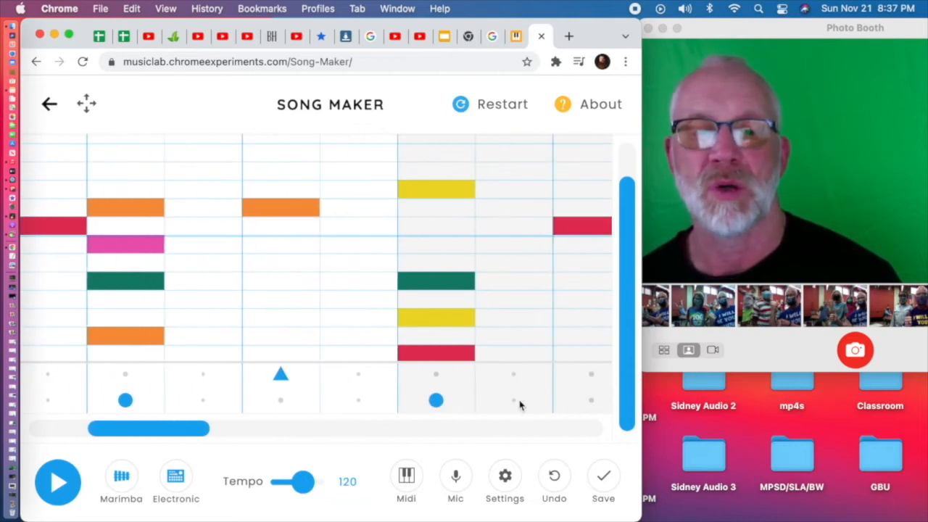
scroll(558, 381, "right", 4)
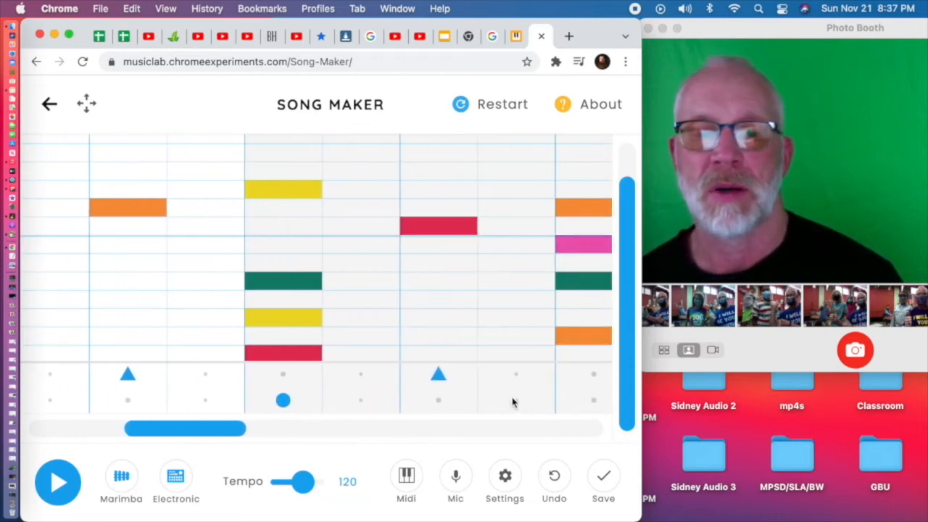
scroll(513, 401, "right", 9)
left_click(243, 400)
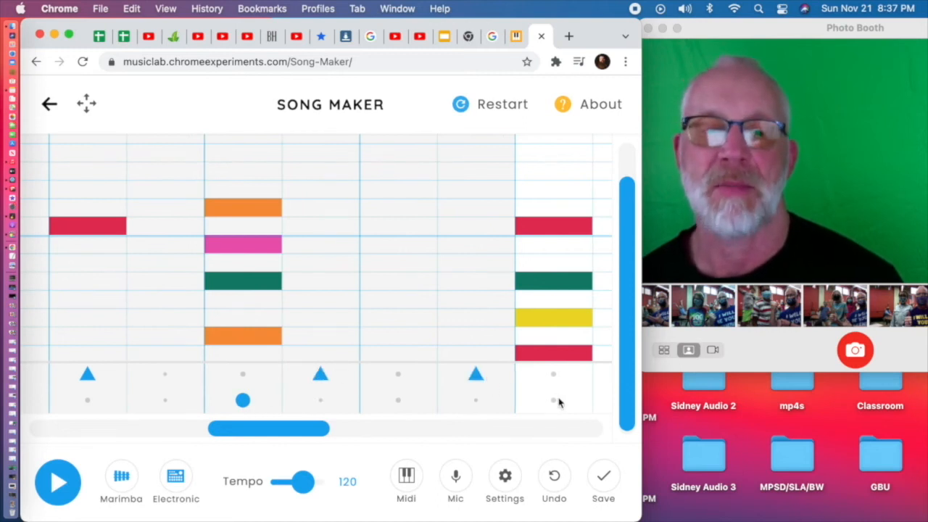
Fill bar 3 of the drum rows with circles on beats 1 and 3 and triangles on beats 2 and 4
scroll(537, 403, "right", 1)
left_click(516, 400)
scroll(514, 404, "right", 5)
left_click(492, 379)
scroll(471, 388, "right", 7)
left_click(408, 398)
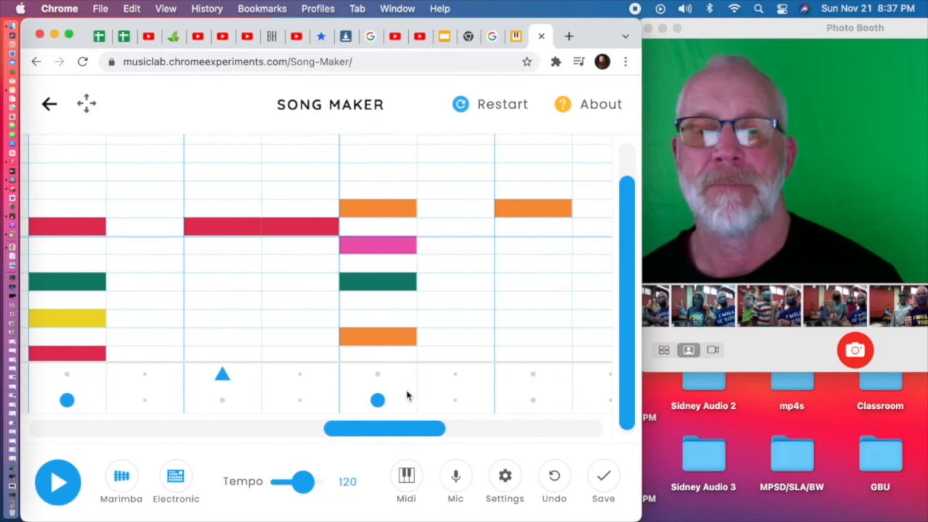
left_click(535, 375)
Complete the drums in bar 4 with circles on beats 1 and 3 and triangles on 2, 3.5 and 4.5
scroll(508, 395, "right", 7)
left_click(434, 401)
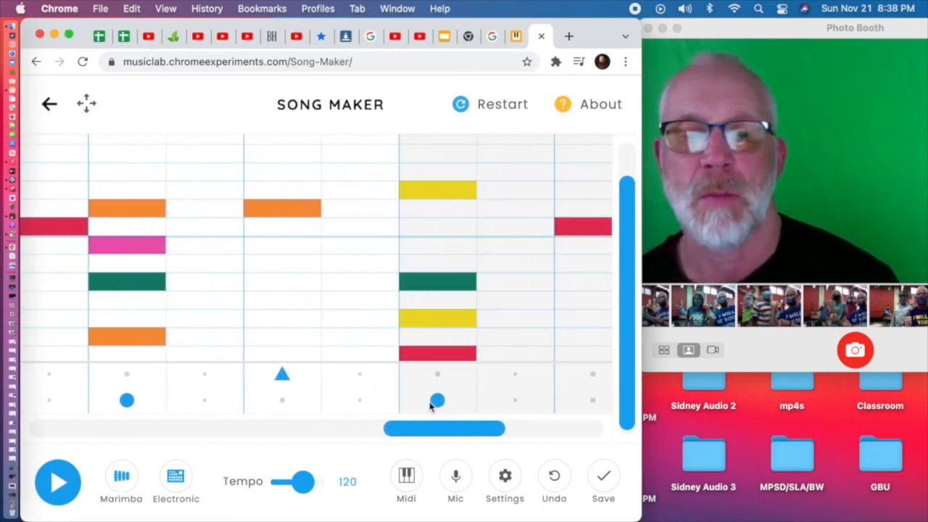
scroll(562, 378, "right", 1)
left_click(551, 376)
scroll(540, 387, "right", 6)
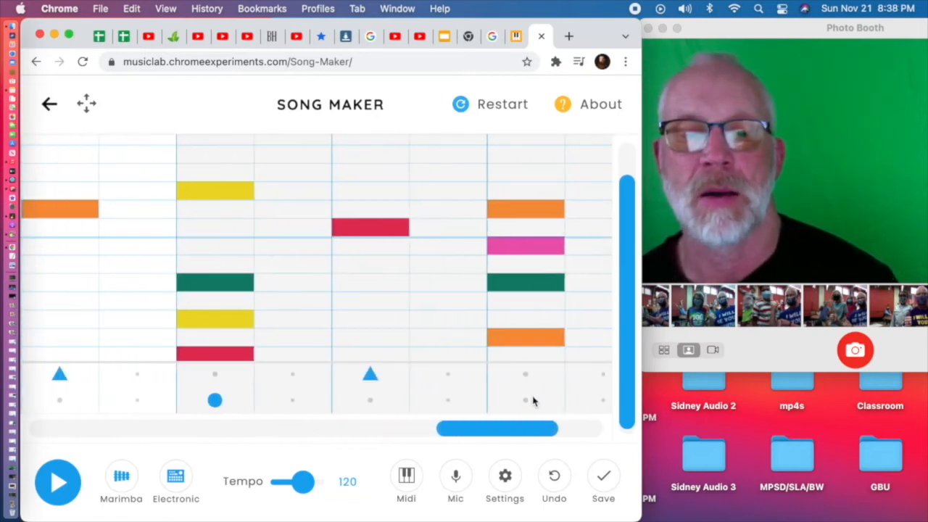
left_click(596, 376)
scroll(573, 384, "right", 6)
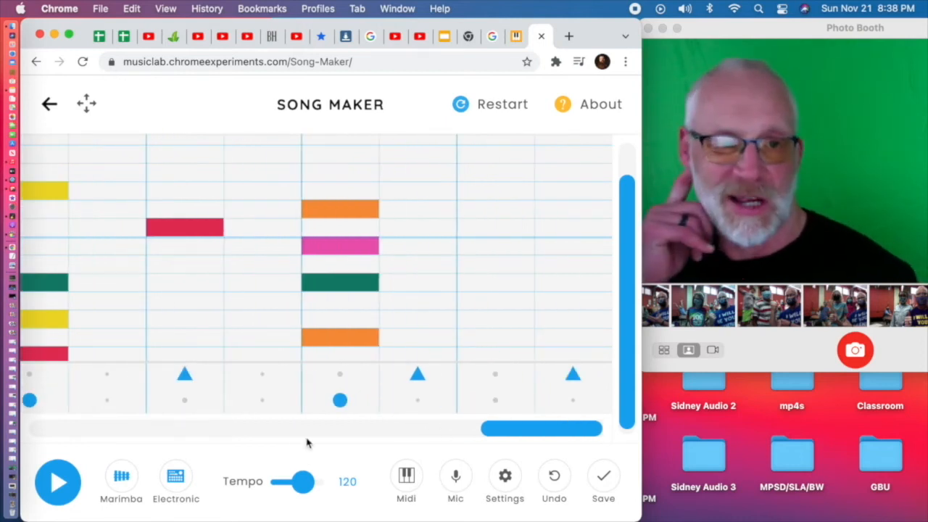
Play this tab's arrangement with the added drums, and stop playback
left_click(61, 485)
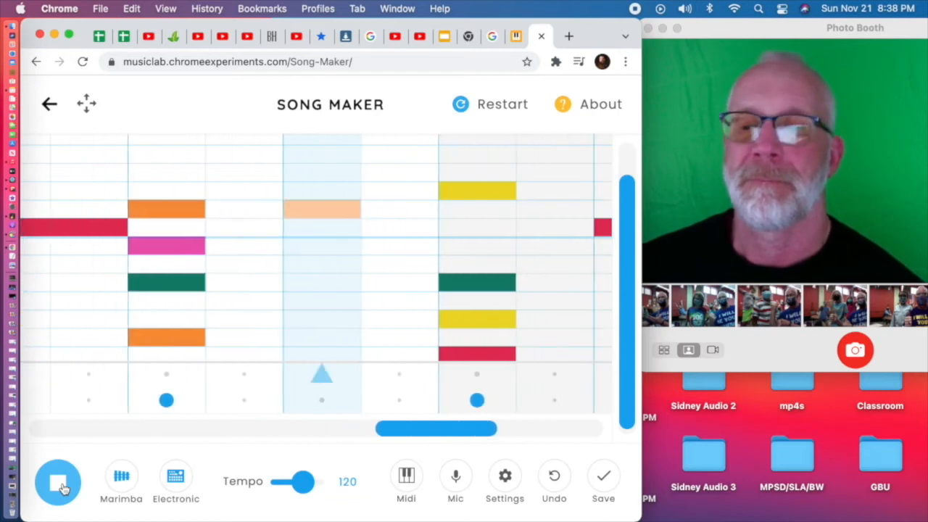
left_click(61, 490)
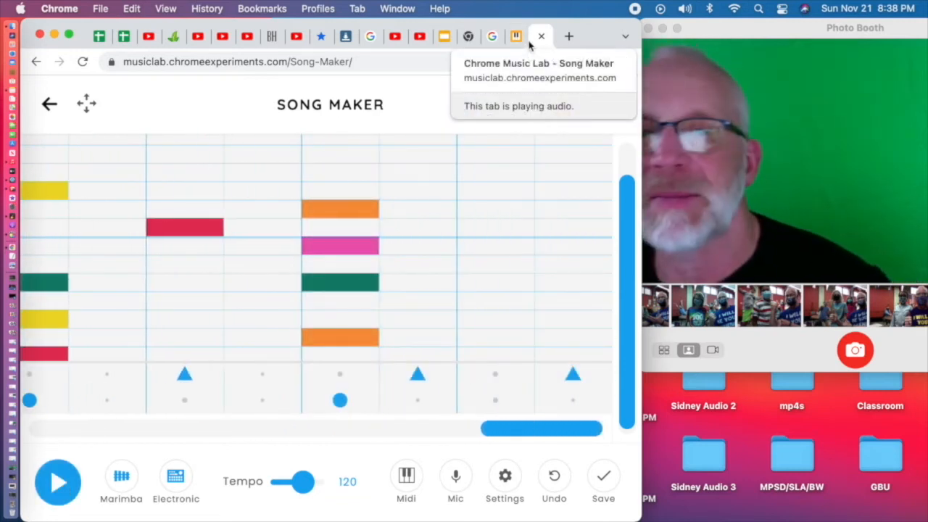
Return to the Song Maker tab with tempo 119, save its song, and copy the song link
left_click(516, 35)
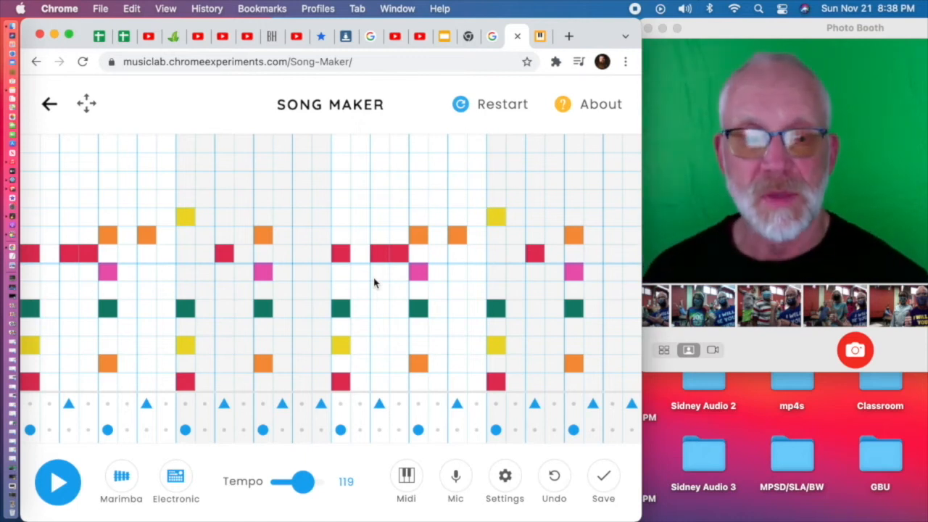
left_click(603, 482)
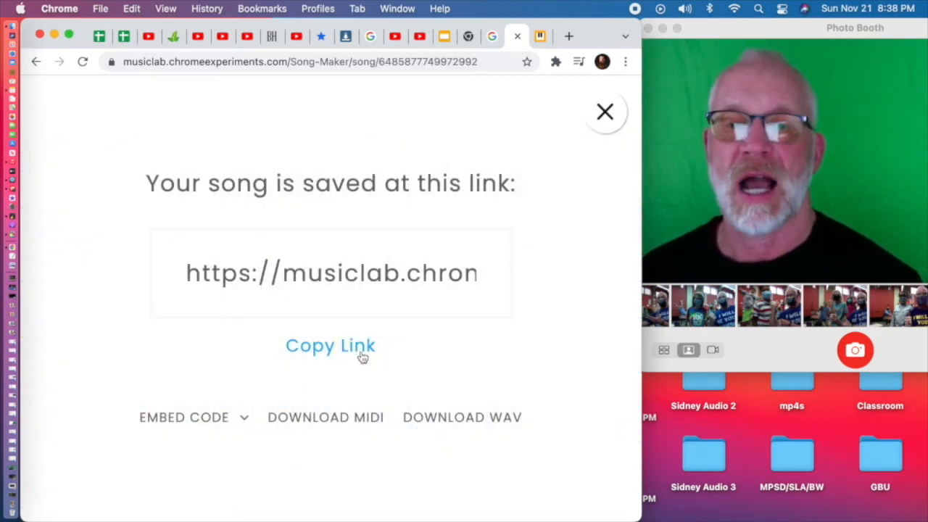
left_click(361, 347)
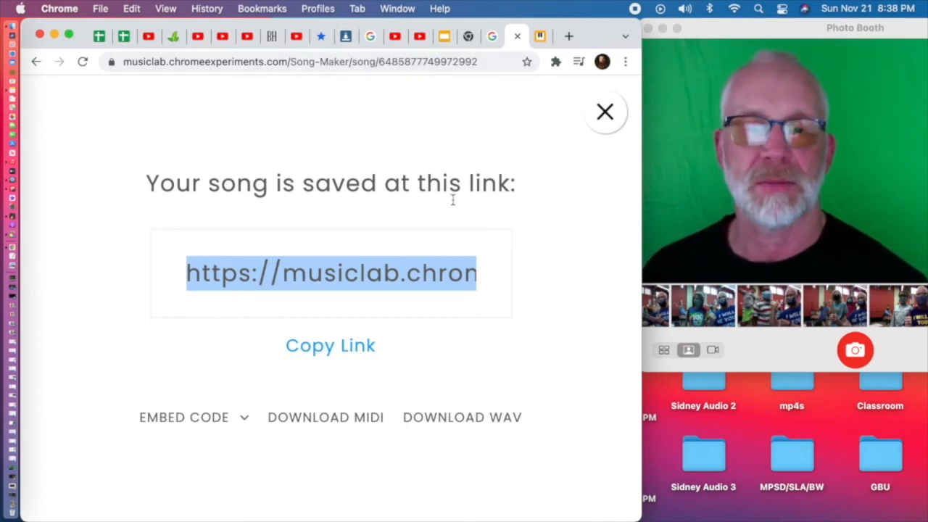
Go back to the song grid, save the song again, and copy its link once more
left_click(606, 112)
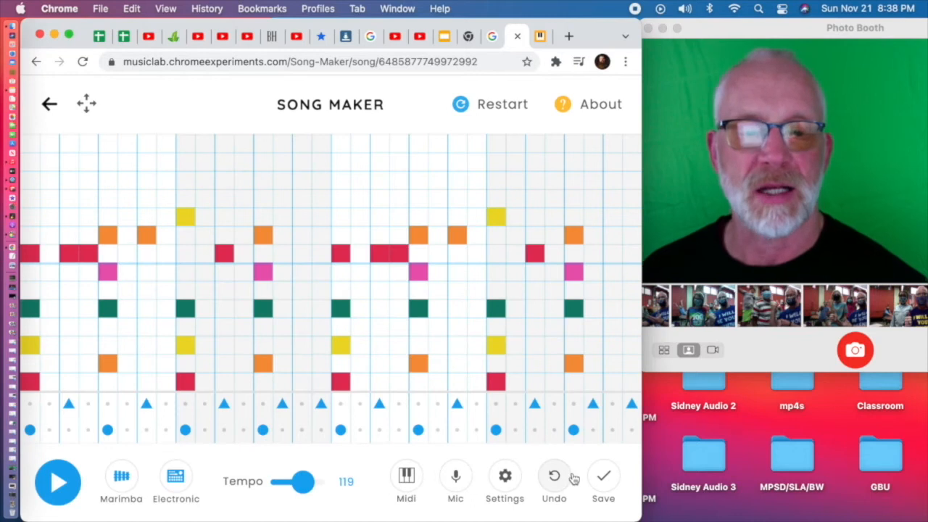
left_click(609, 484)
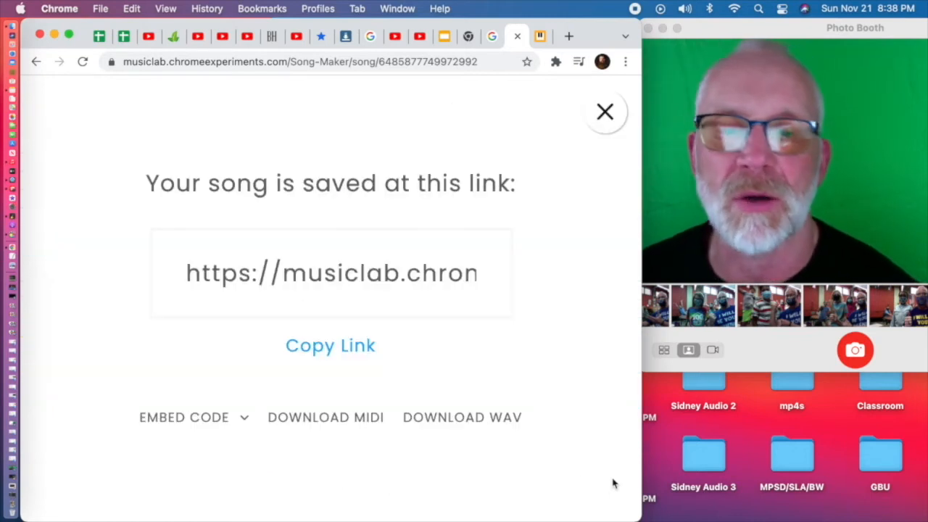
left_click(358, 353)
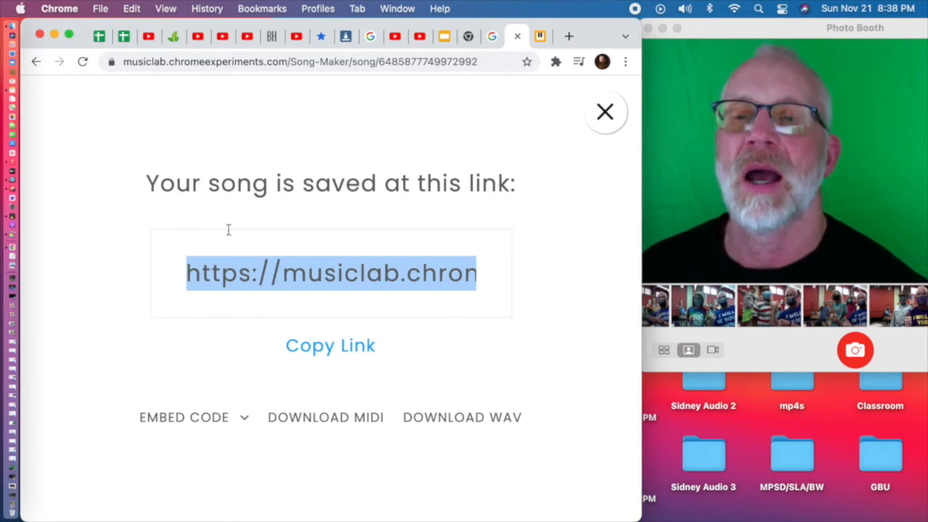